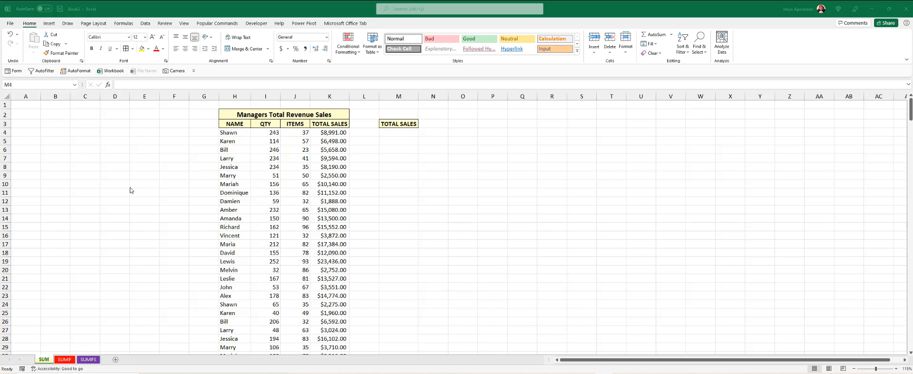
- Enter a SUM formula in M4 that adds the Total Sales column over K4:K323
click(395, 133)
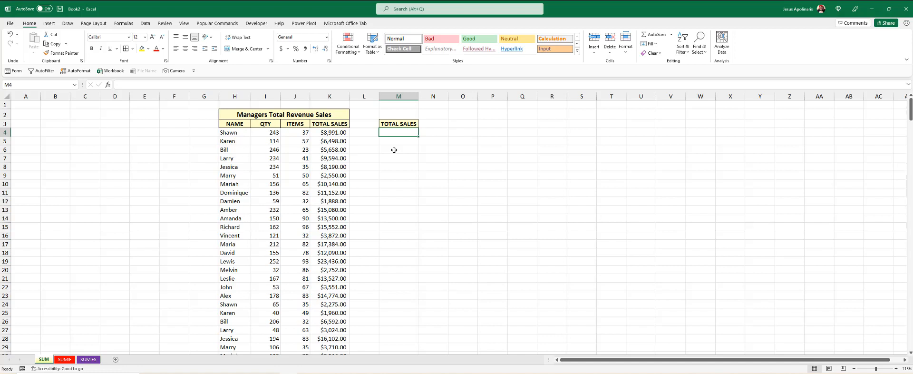
text(=SUM()
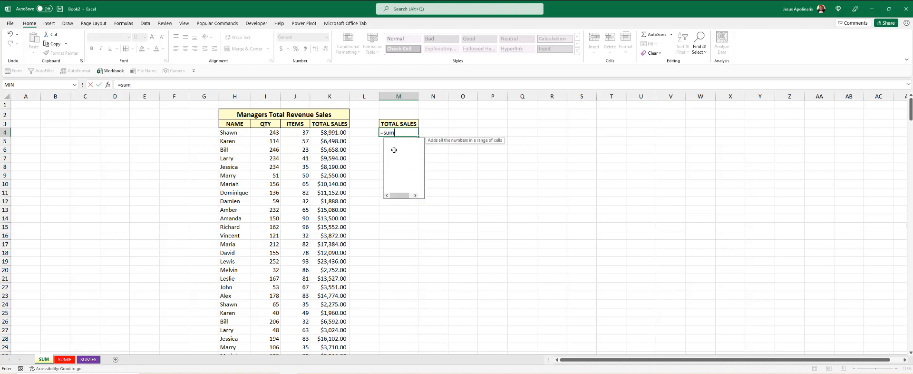
click(336, 133)
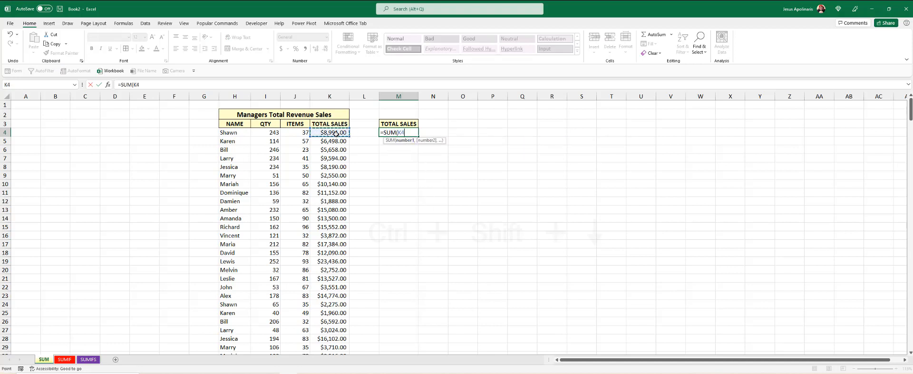
key(ctrl+shift+Down)
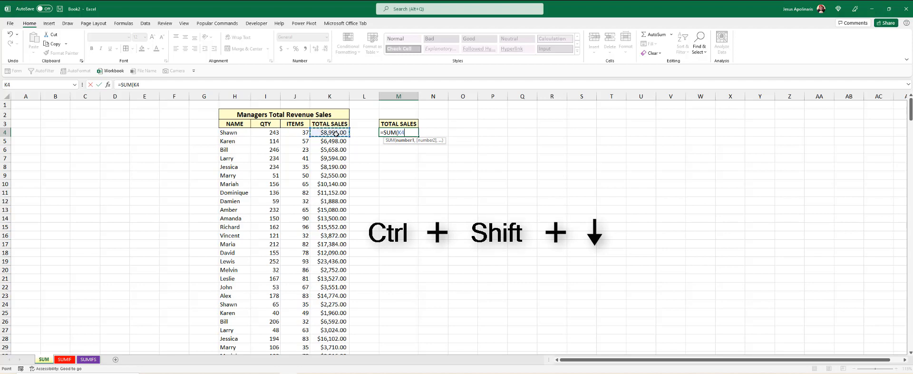
key(ctrl+shift+Down)
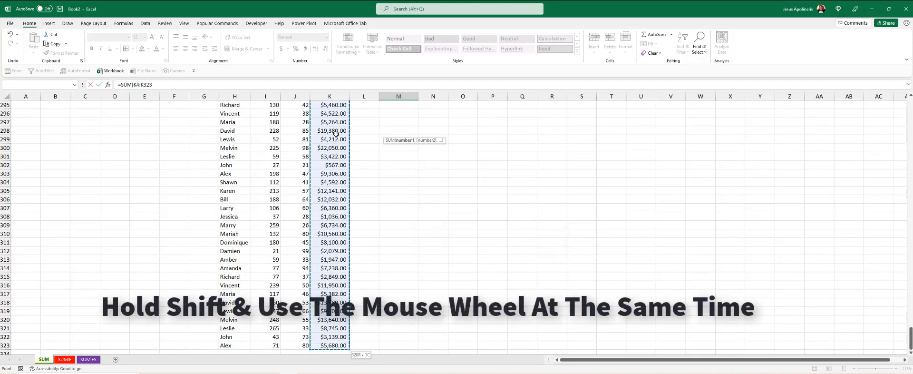
scroll(336, 134, up, 10)
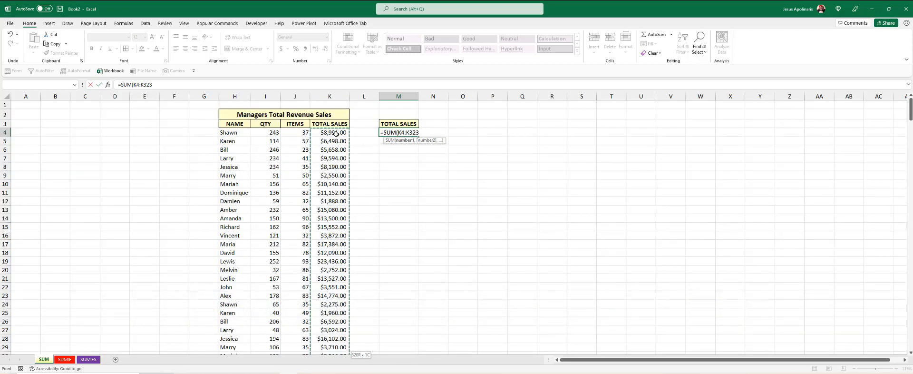
text())
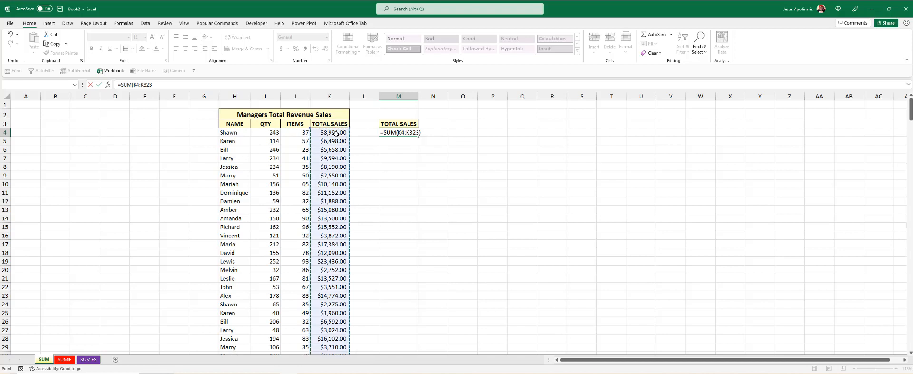
key(Return)
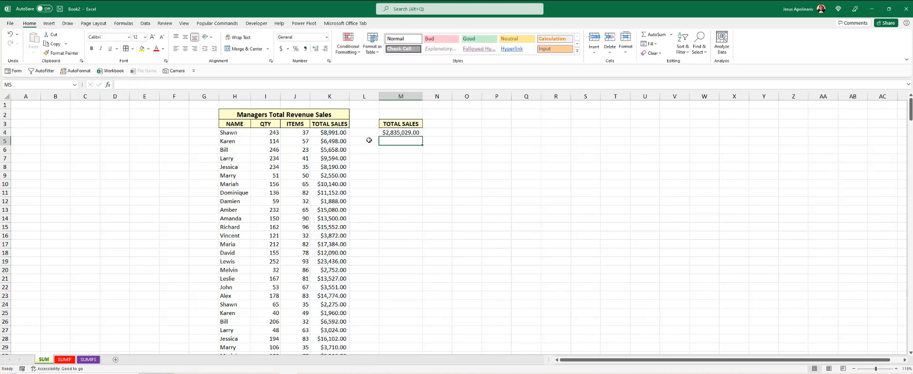
- Check the total's formula in M4 and look through the Total Sales column down to its last row
click(402, 133)
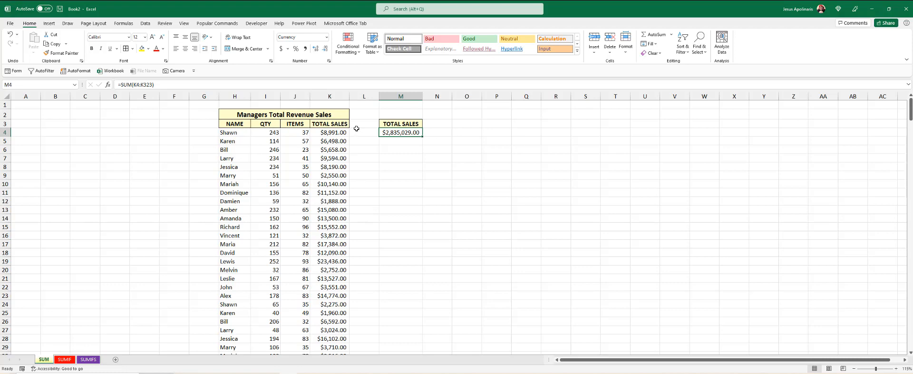
click(316, 133)
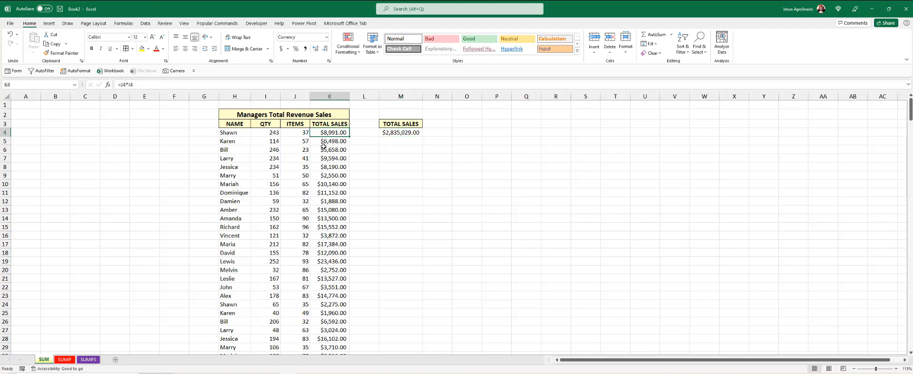
scroll(323, 146, down, 20)
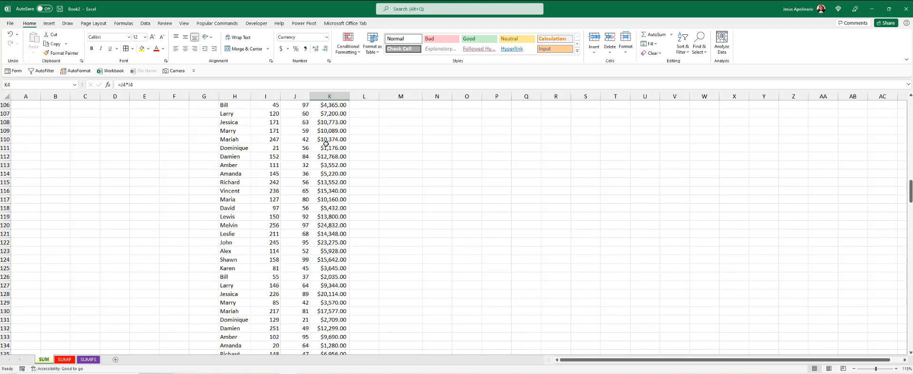
scroll(326, 144, down, 20)
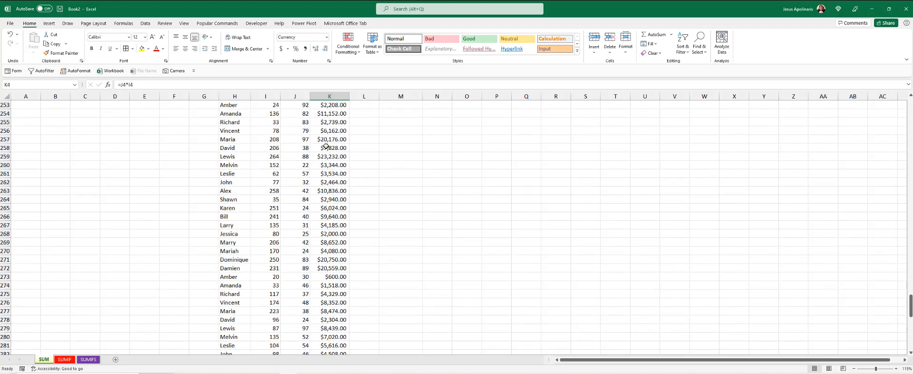
scroll(326, 146, down, 15)
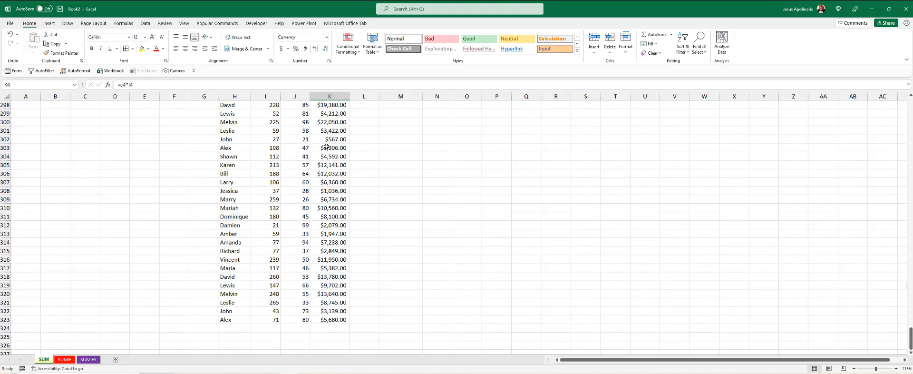
key(ctrl+Home)
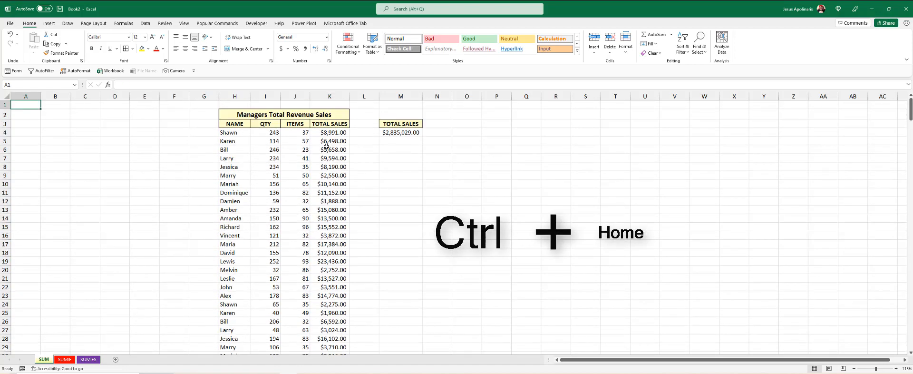
click(402, 135)
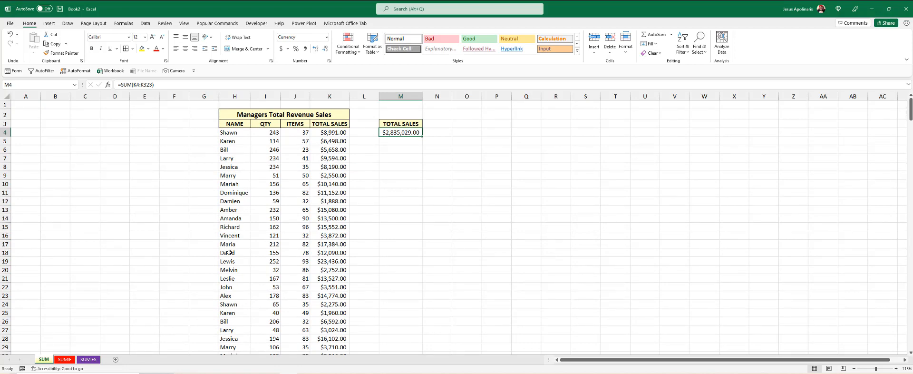
- Switch to the SUMIF sheet and go to the first empty Total Sales result cell, M6
click(65, 360)
click(383, 168)
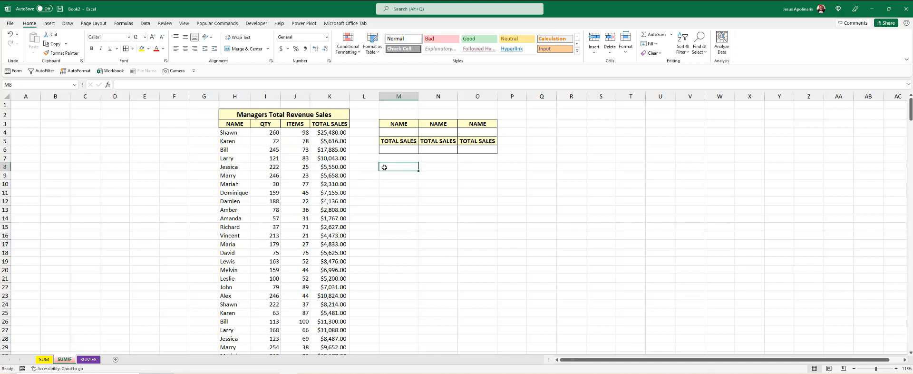
click(397, 135)
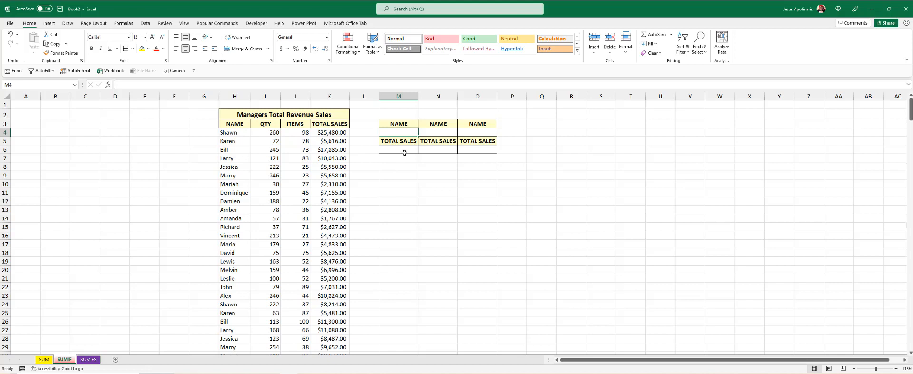
click(404, 150)
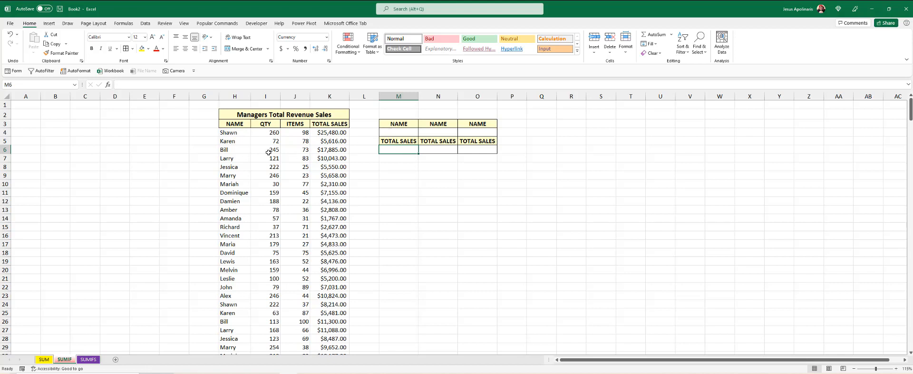
- Look through the first five manager names in the NAME column, H4 to H8, and return to M6
click(237, 133)
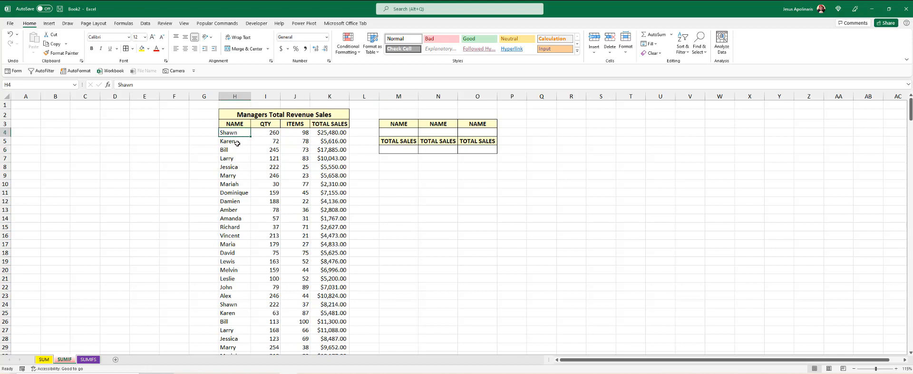
click(237, 142)
click(244, 150)
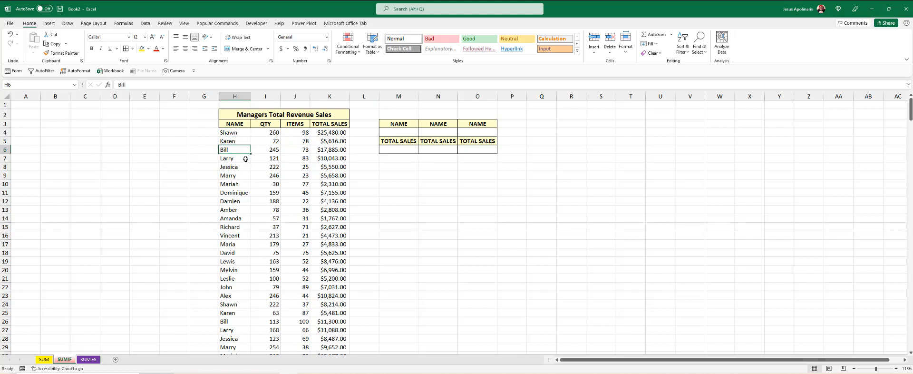
click(245, 158)
click(245, 167)
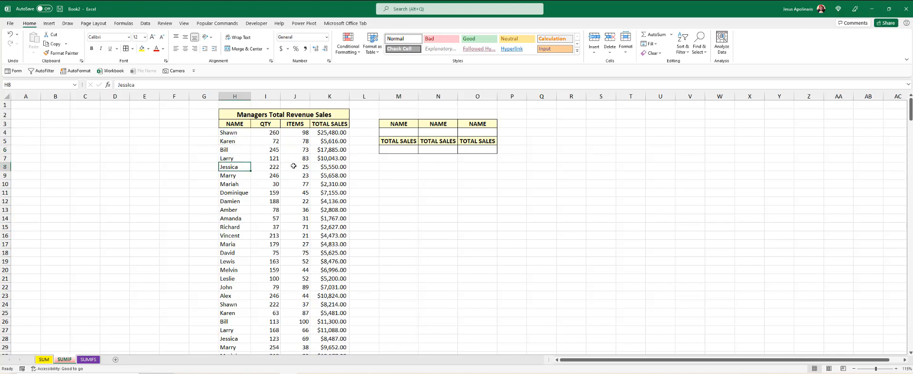
click(399, 150)
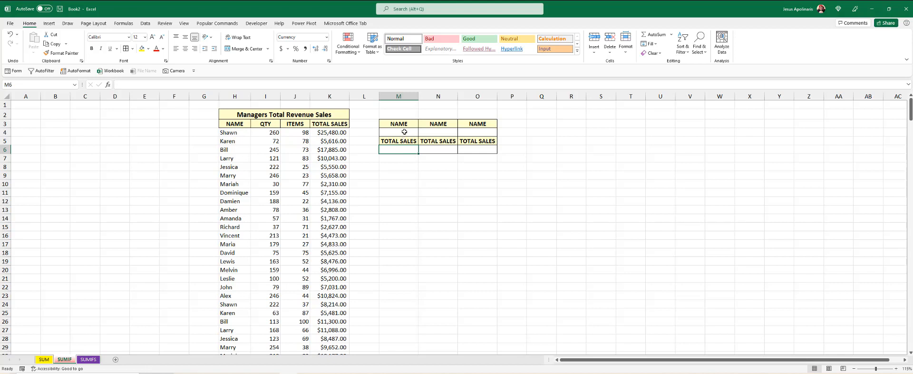
- Enter the name of the first manager in the list into cell M4 as the lookup name
click(404, 131)
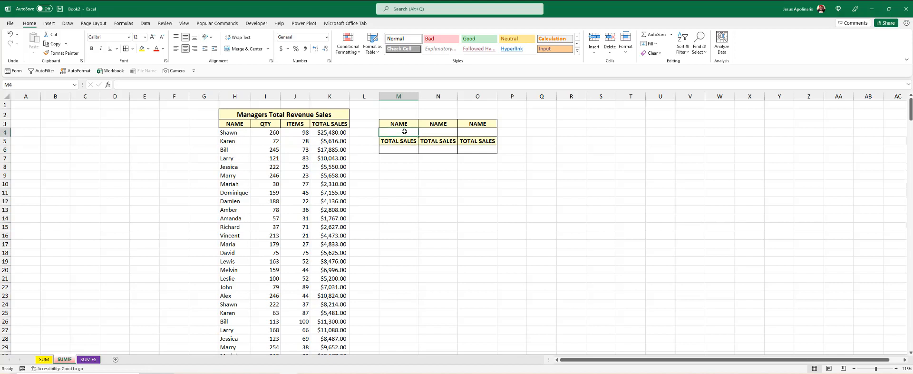
text(Shaw)
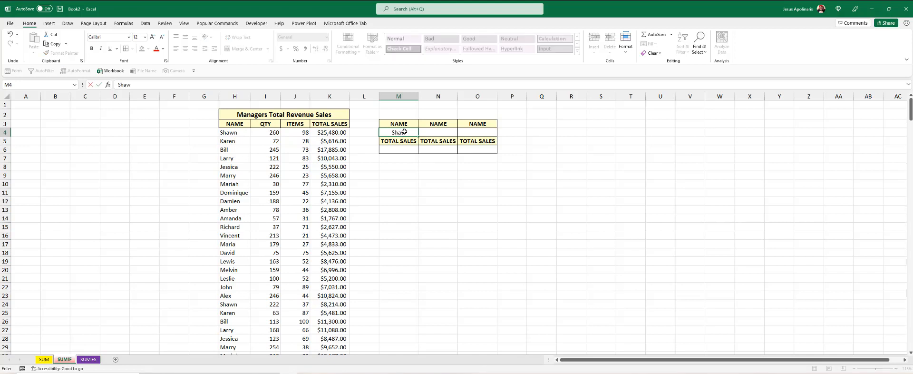
text(n)
key(Return)
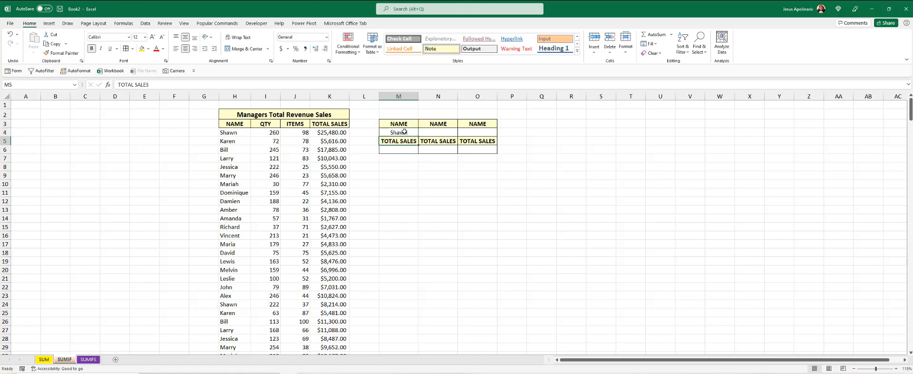
- Start a SUMIF formula in M6 with the name column H4:H323 as its range
click(406, 148)
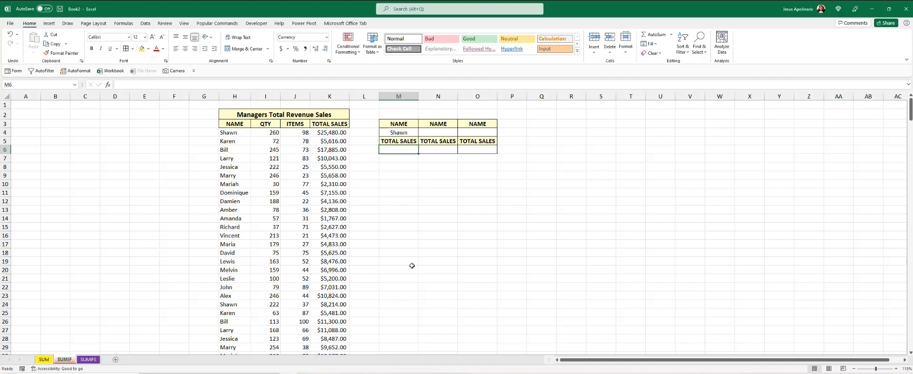
text(=)
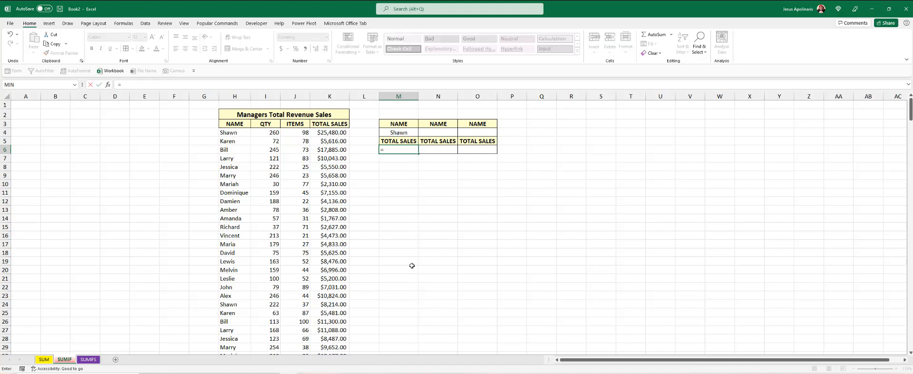
text(sumif)
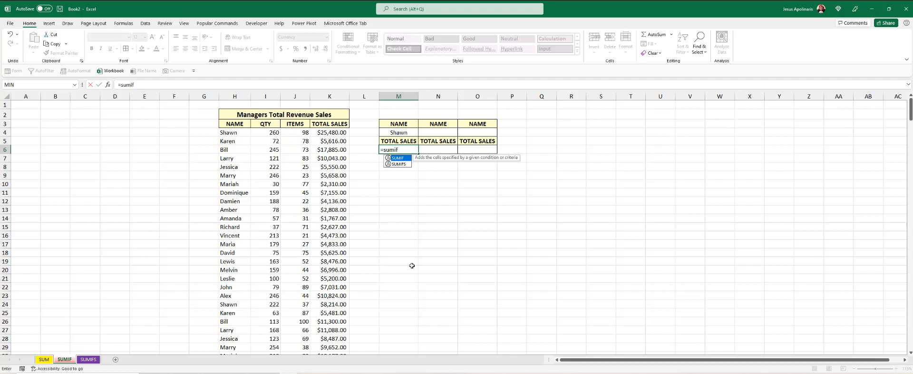
key(Tab)
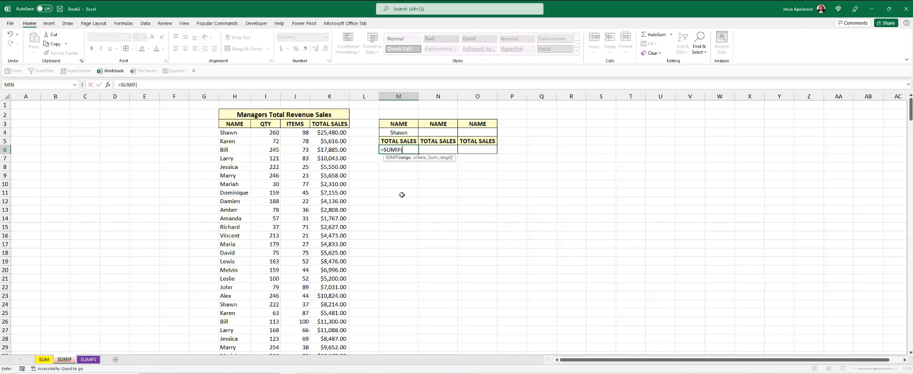
click(232, 133)
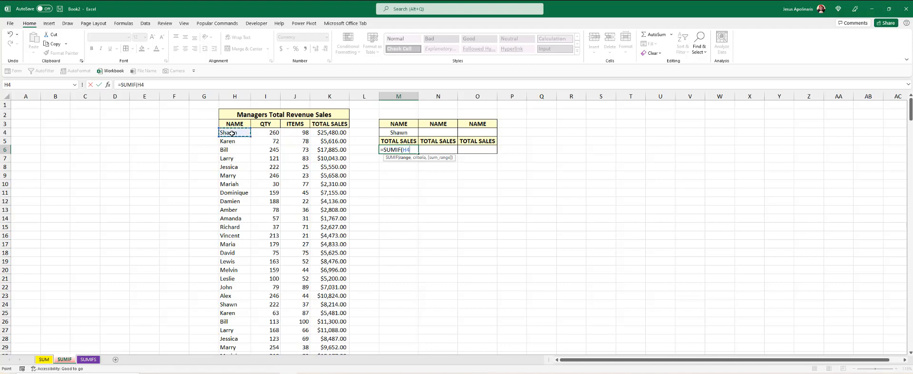
key(ctrl+shift+Down)
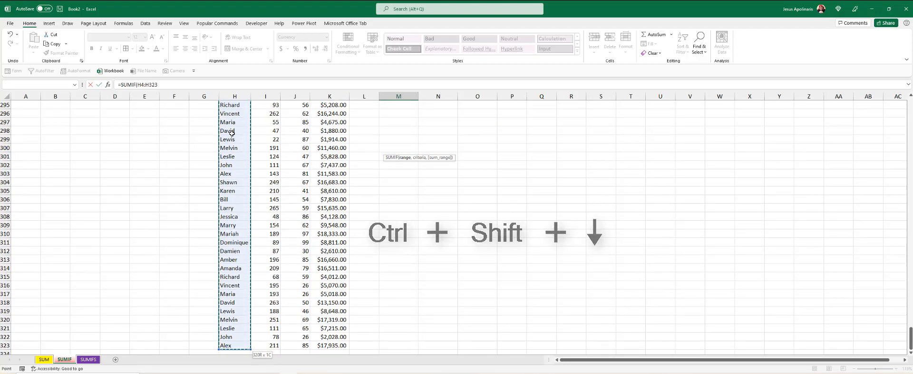
key(ctrl+BackSpace)
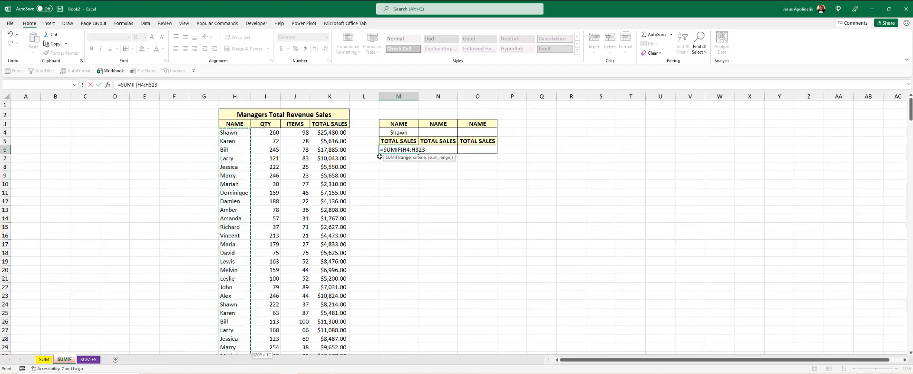
- Complete the SUMIF formula in M6 with M4 as the criteria and the total sales column K4:K323 as the sum range
text(,)
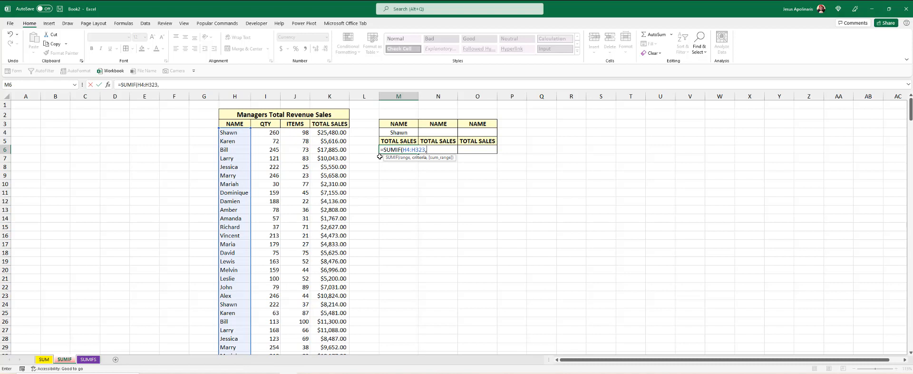
click(406, 132)
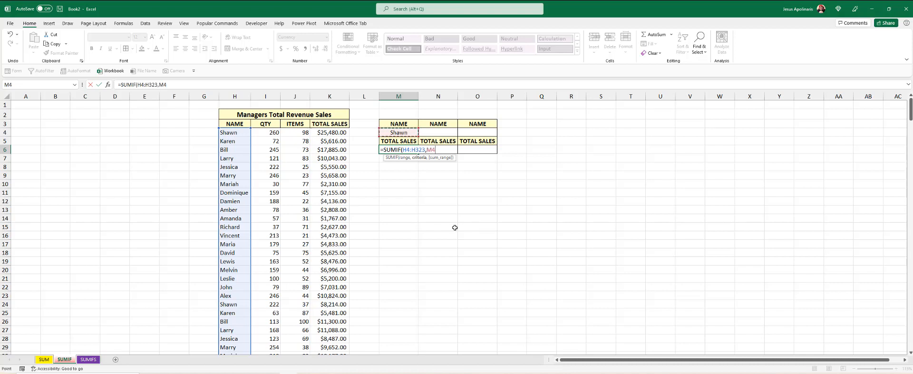
text(,)
click(338, 132)
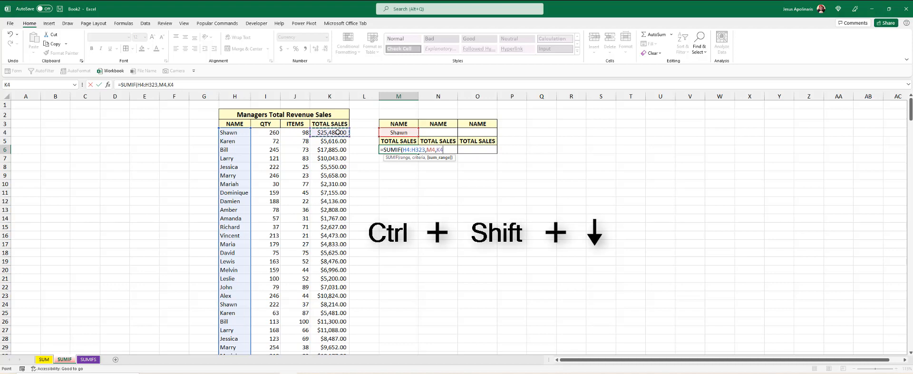
key(ctrl+shift+Down)
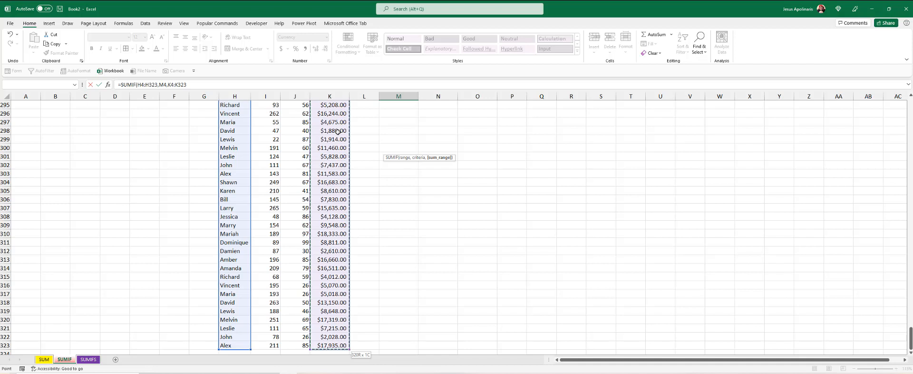
key(ctrl+BackSpace)
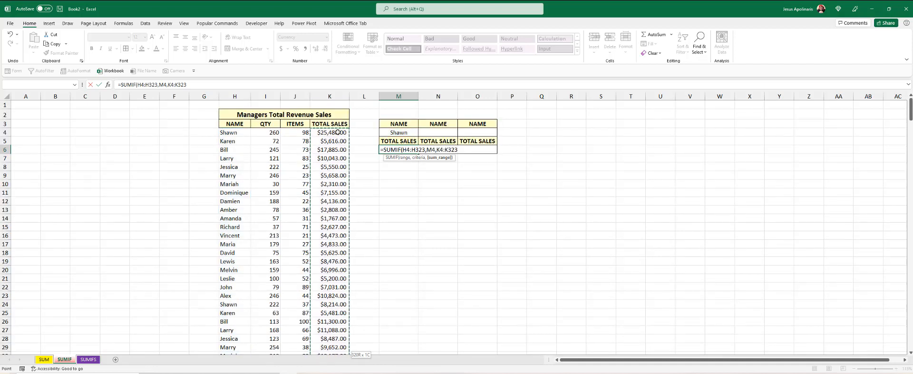
text())
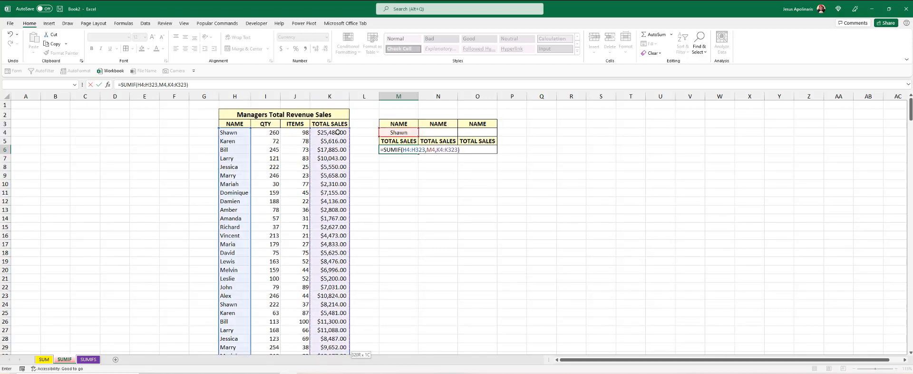
key(Return)
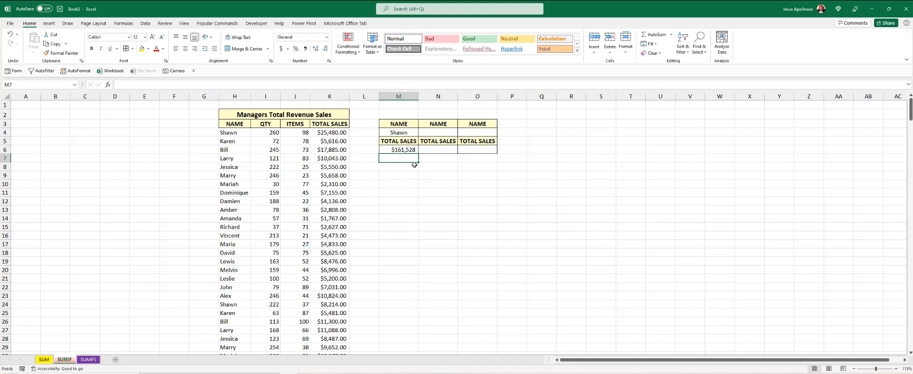
- Enter the manager name from H6 into cell N4 as the second lookup name and go to N6
click(422, 150)
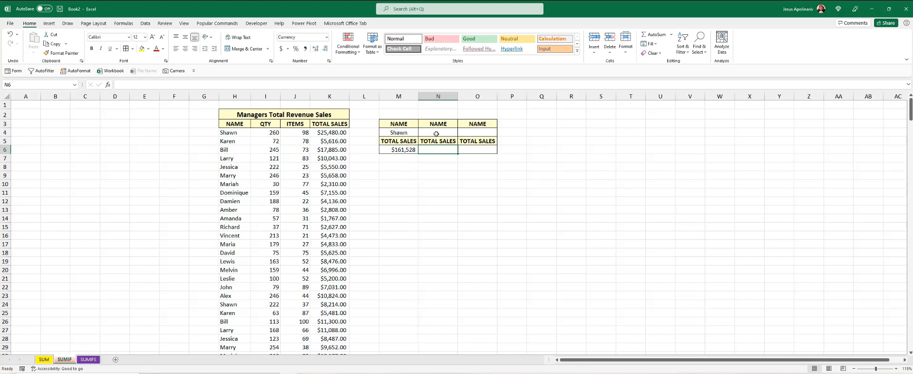
click(436, 134)
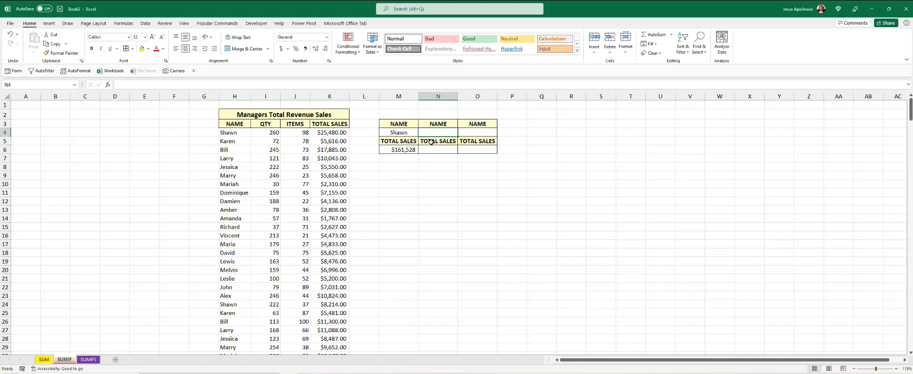
text(Bill)
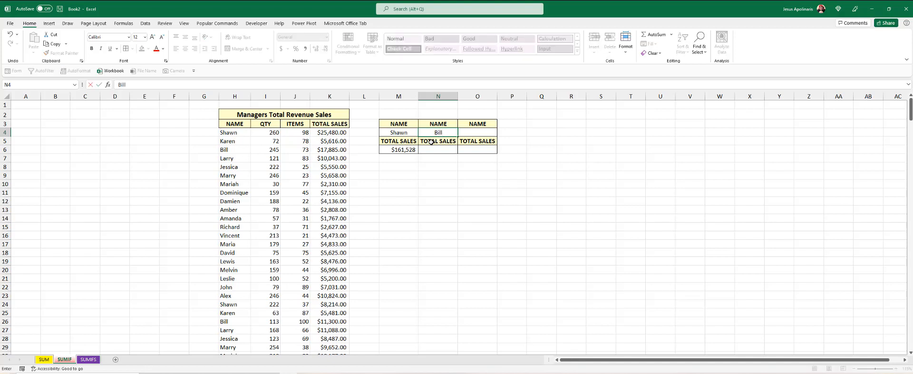
key(Return)
key(Return)
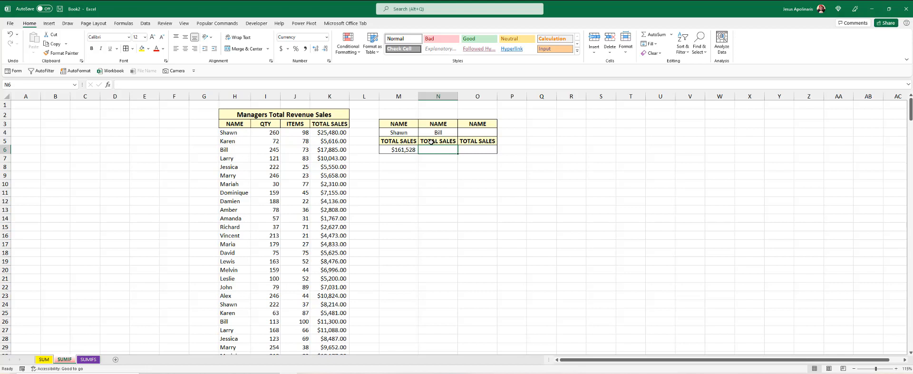
- Start a SUMIF formula in N6 with the name column H4:H323 as its range
text(=sumi)
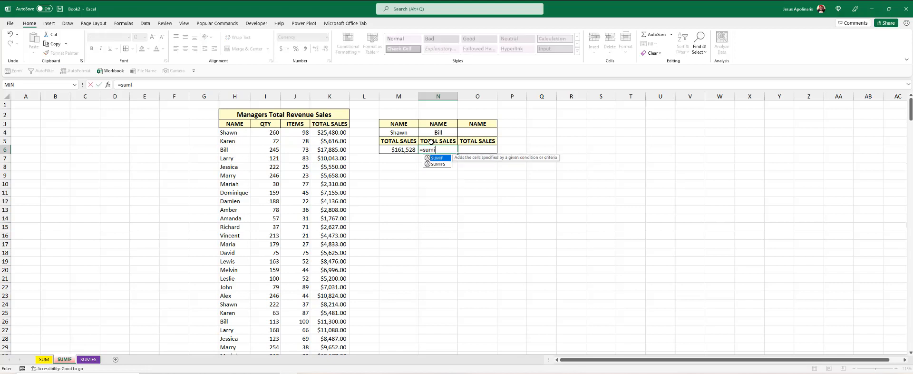
text(f)
key(Tab)
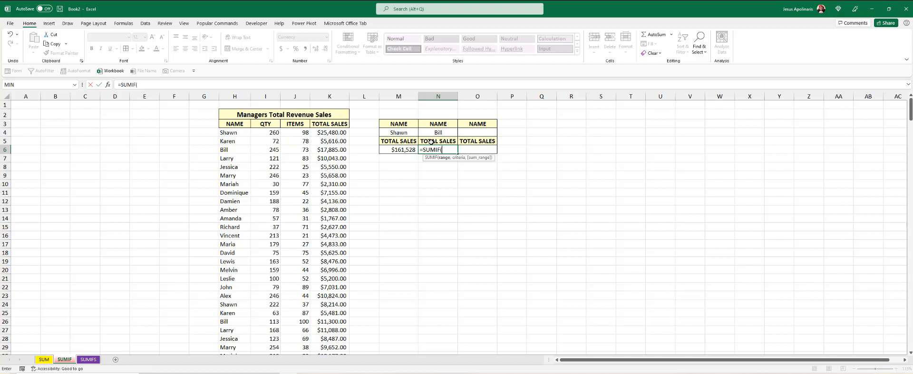
click(239, 133)
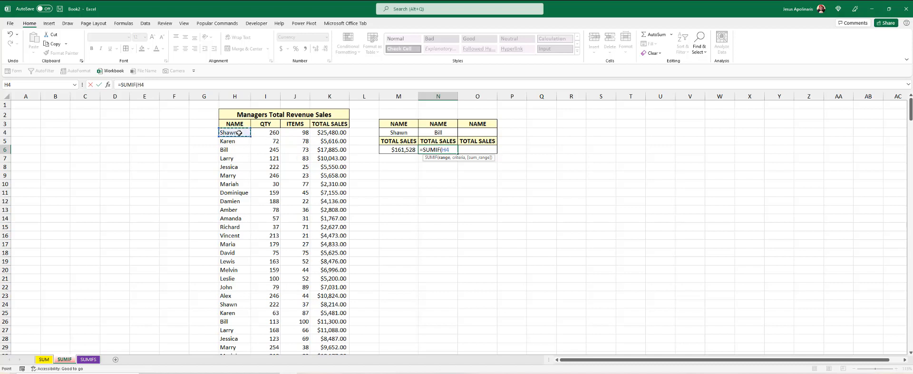
key(ctrl+shift+Down)
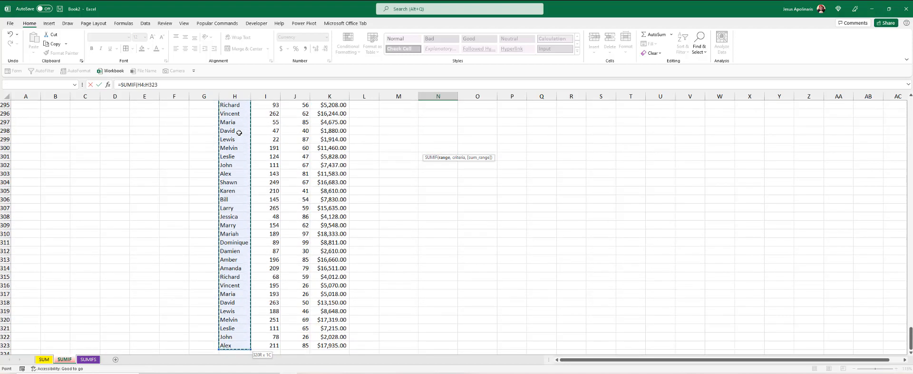
key(ctrl+BackSpace)
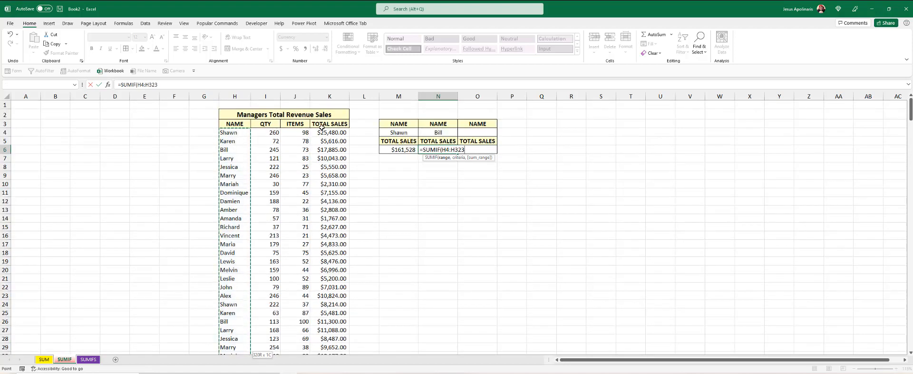
- Complete the SUMIF formula in N6 with N4 as the criteria and K4:K323 as the sum range
text(,)
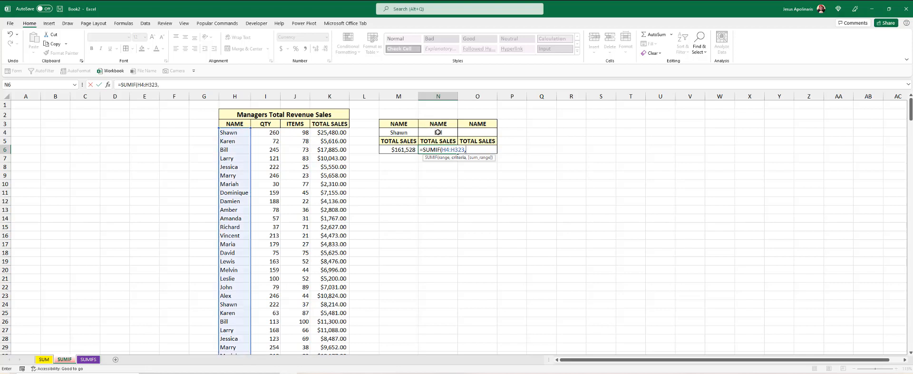
click(438, 132)
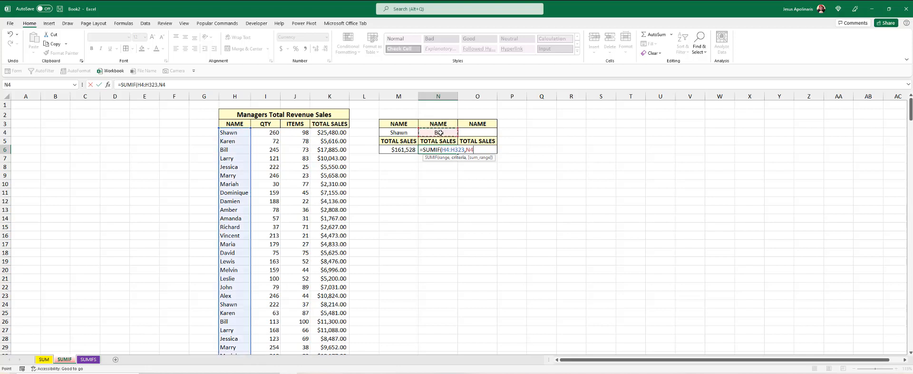
text(,)
click(337, 134)
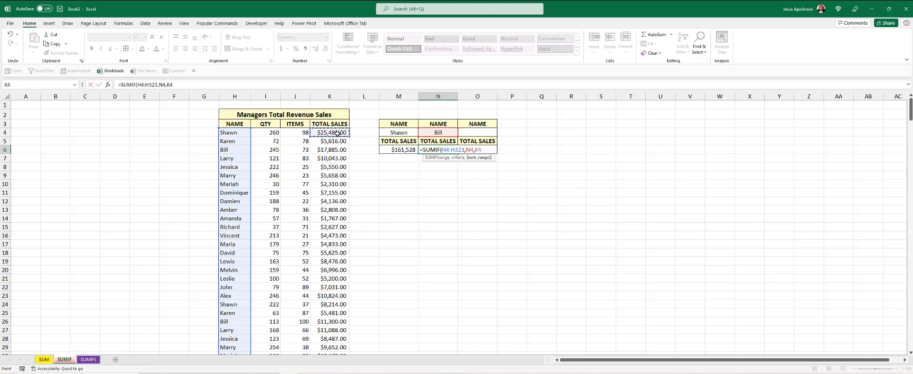
key(ctrl+shift+Down)
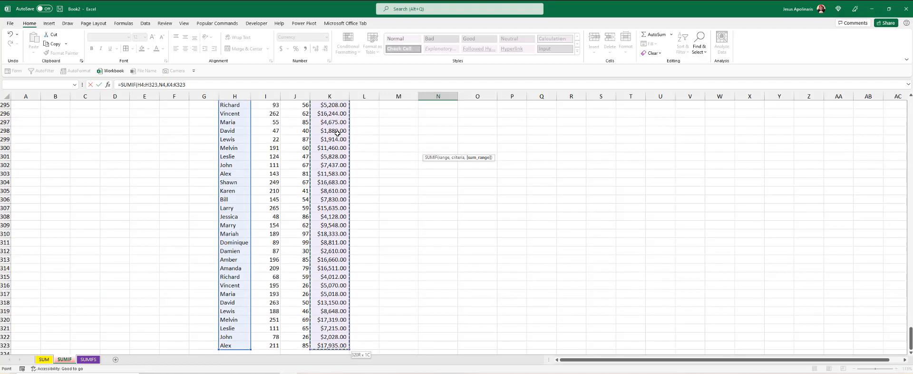
scroll(337, 134, up, 20)
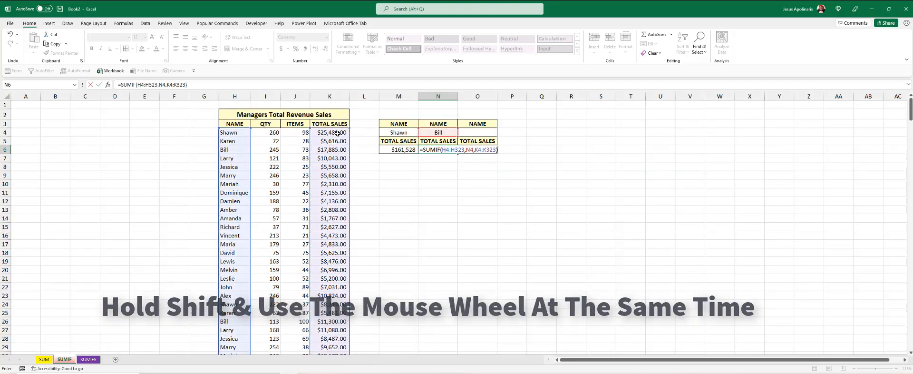
key(Return)
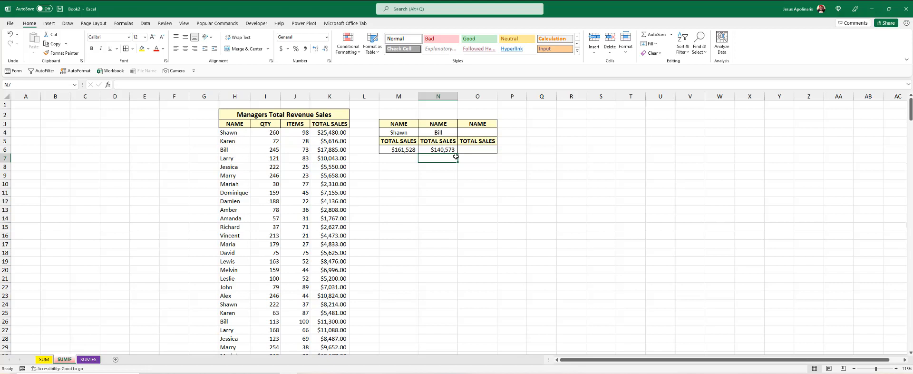
- Switch to the SUMIFS sheet and go to the first empty lookup name cell, M4
click(89, 360)
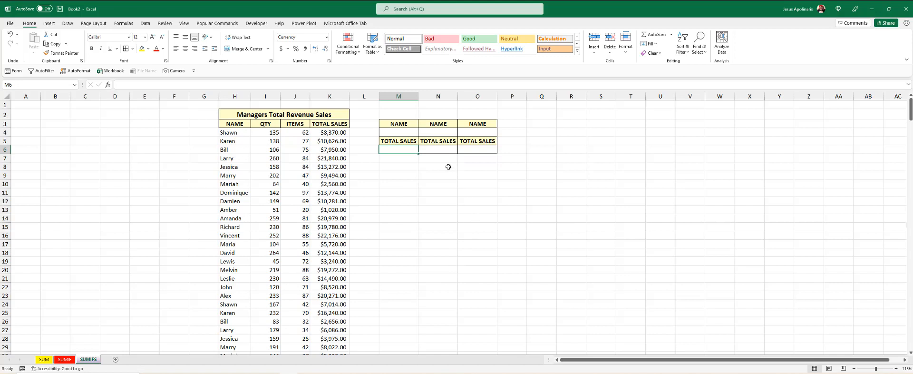
click(409, 134)
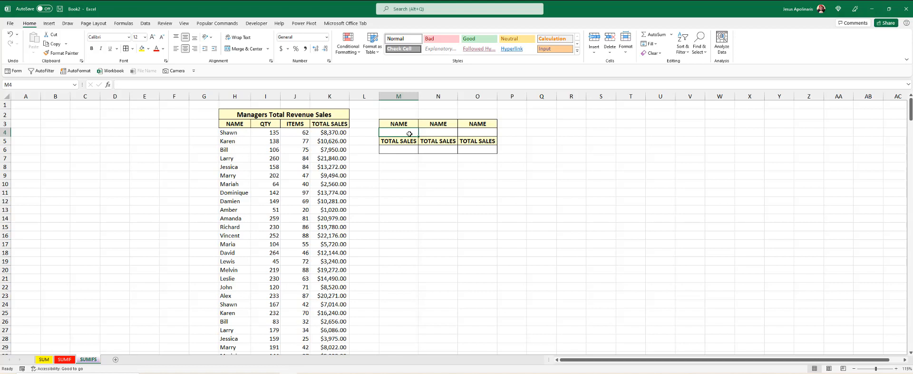
text(=)
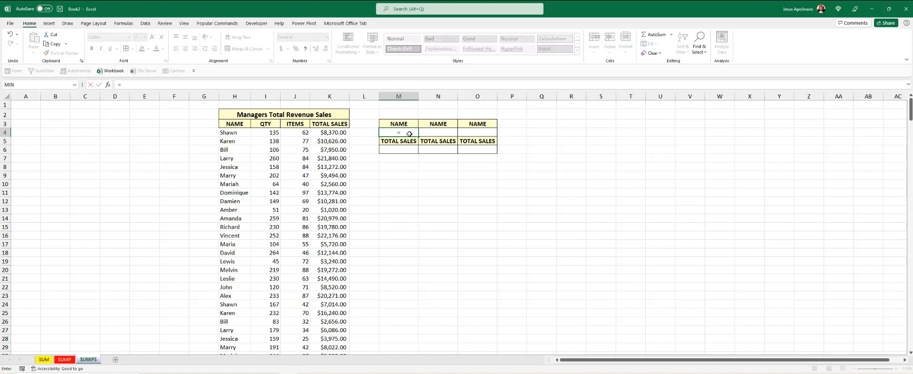
key(Escape)
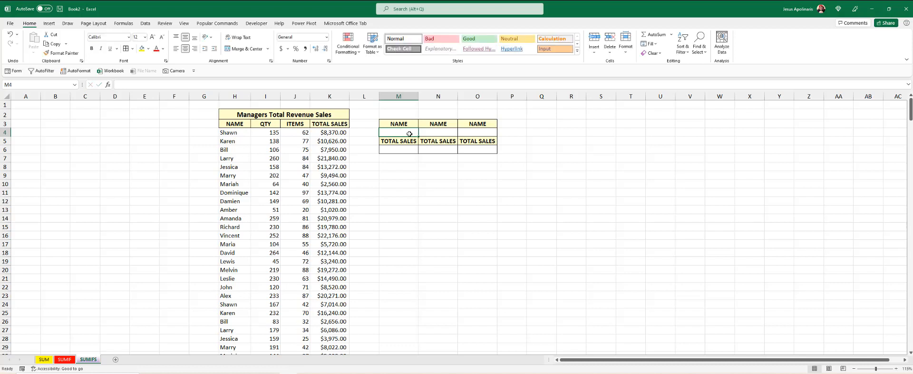
text(Sha)
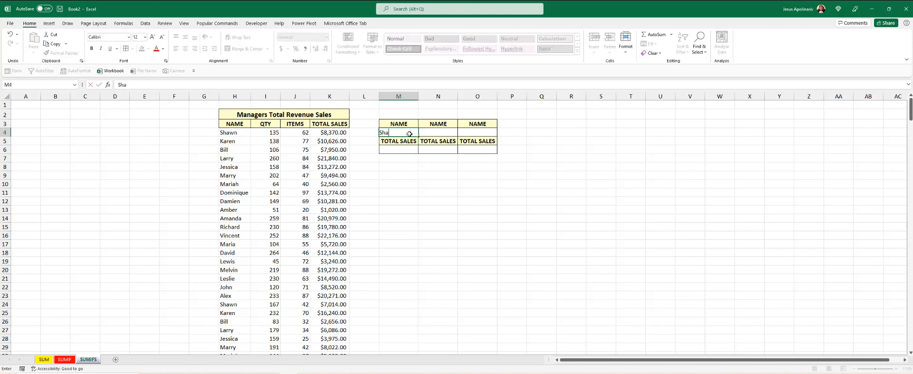
key(BackSpace)
key(BackSpace)
key(BackSpace)
- Enter the manager name from H18 into cell M4 as the lookup name and go to M6
text(David)
key(Return)
key(Return)
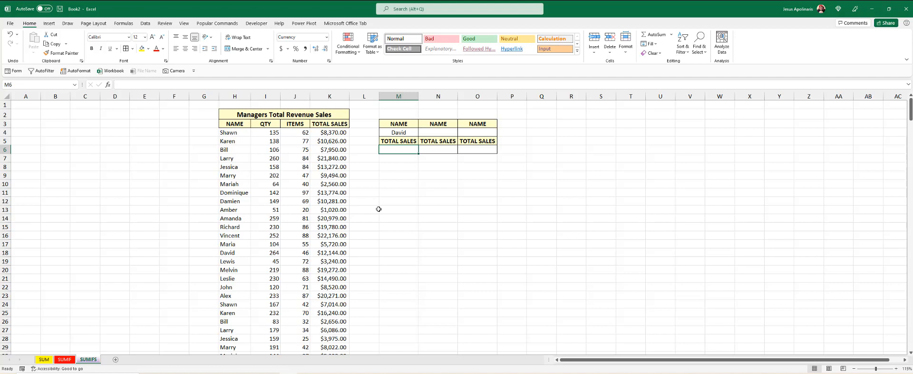
- Start a SUMIFS formula in M6 with the total sales column K4:K323 as its sum range
text(=)
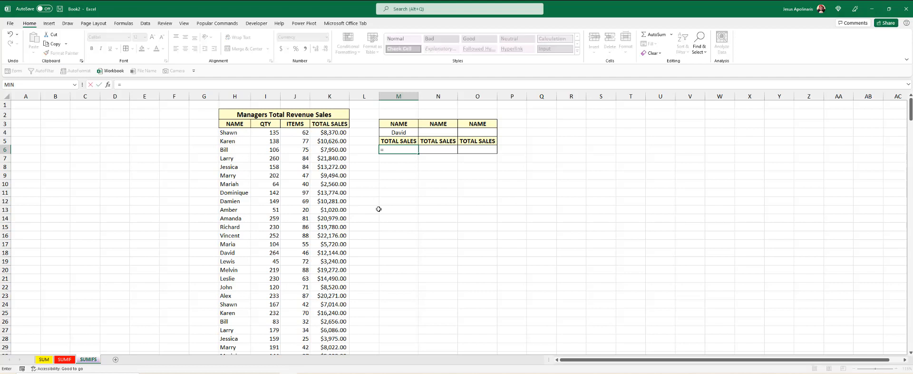
text(sumifs)
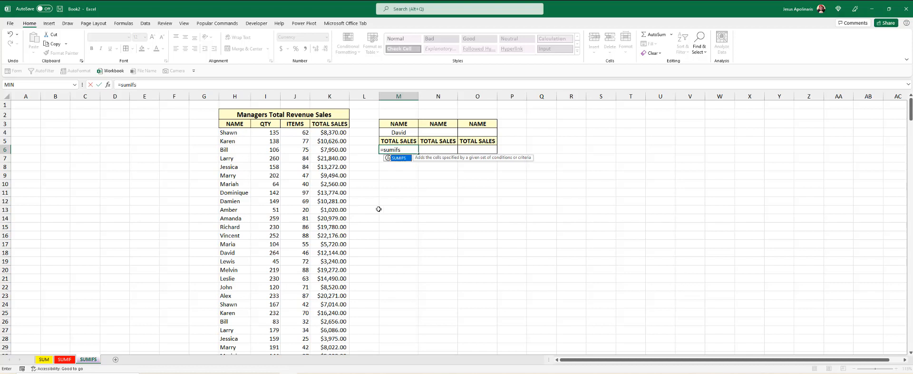
key(Tab)
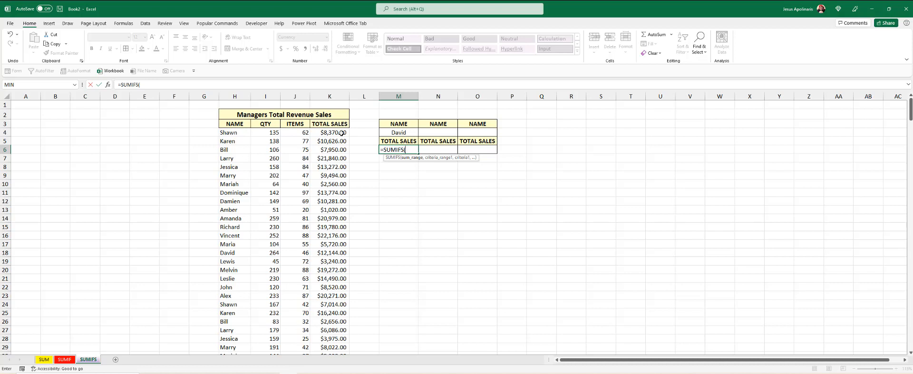
click(341, 133)
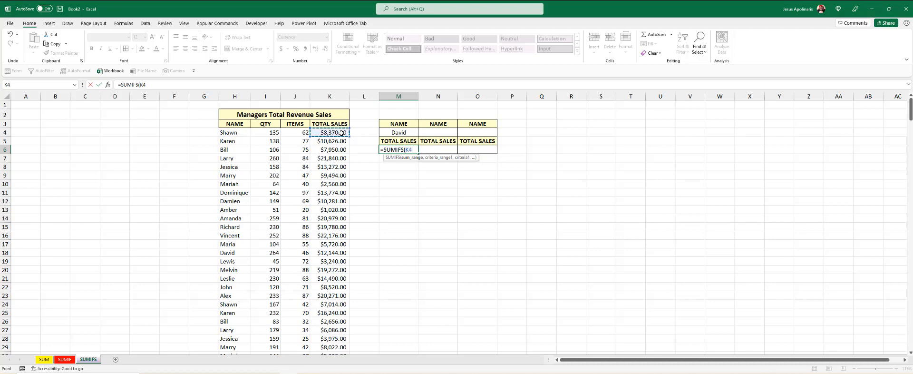
key(ctrl+shift+Down)
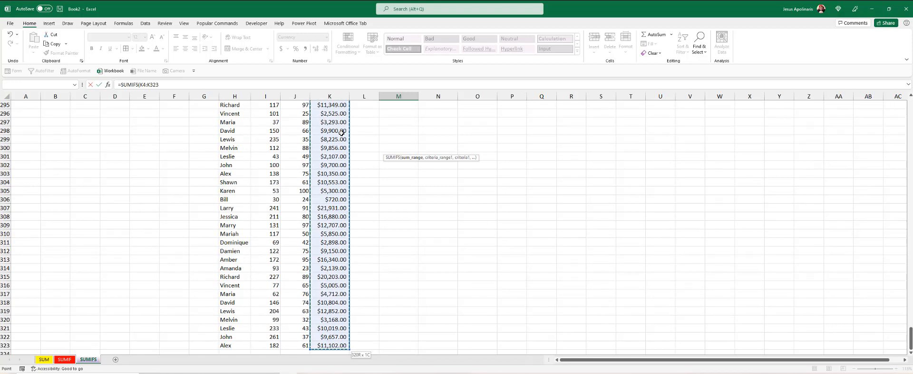
key(ctrl+BackSpace)
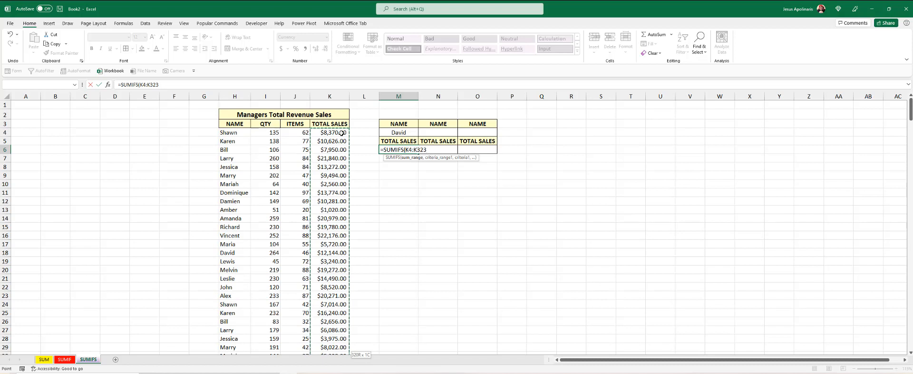
text(,)
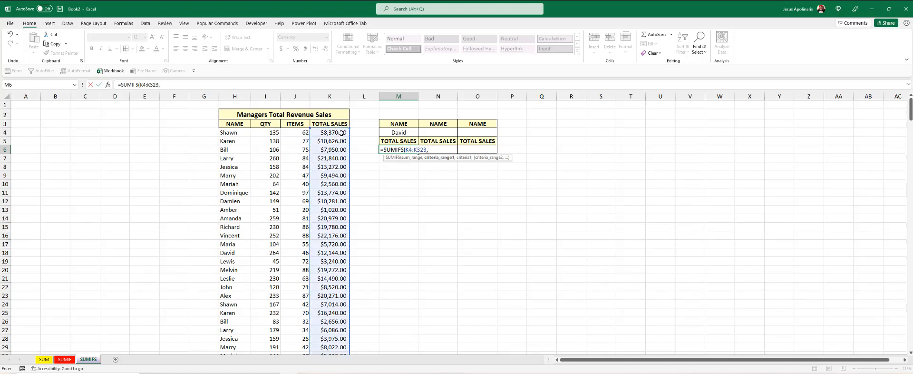
- Add the name column H4:H323 as the criteria range of the SUMIFS formula in M6
click(236, 135)
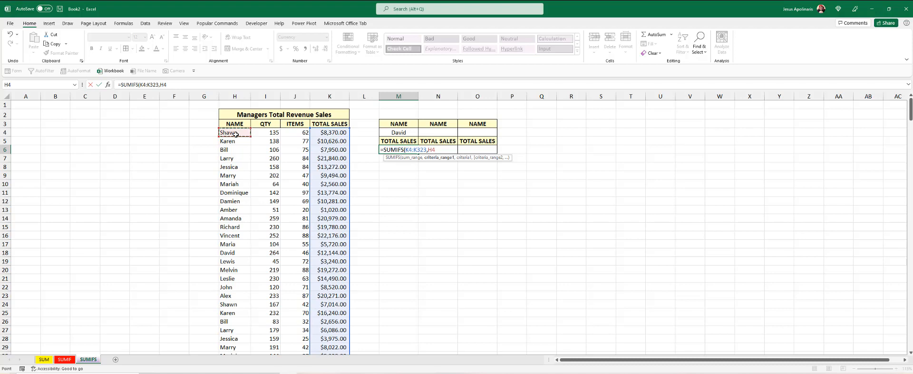
key(ctrl+shift+Down)
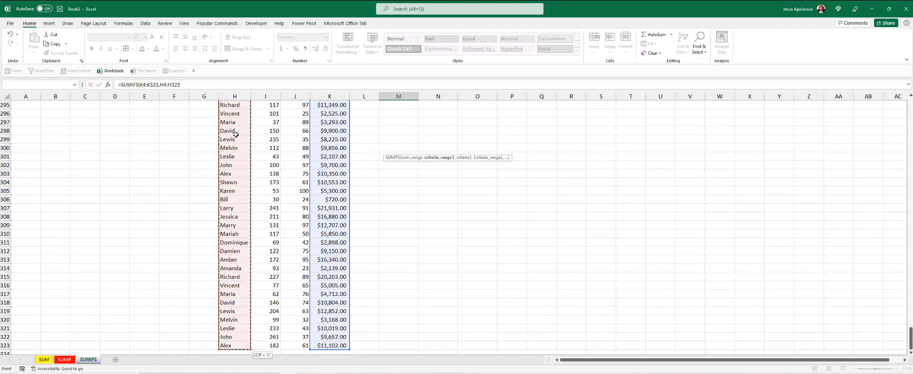
key(ctrl+BackSpace)
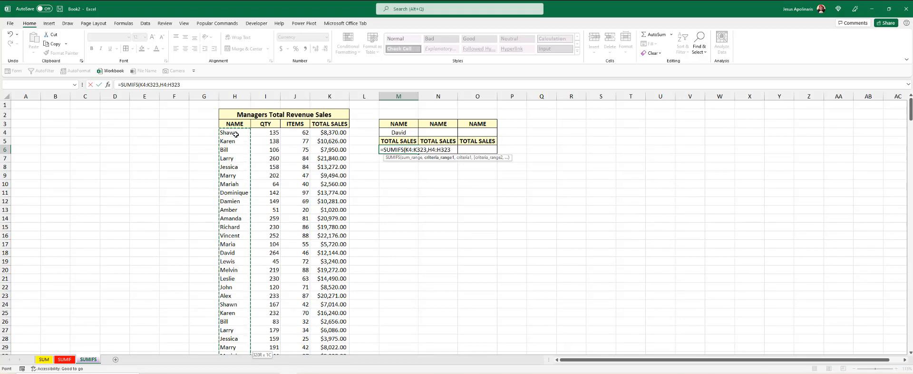
text(,)
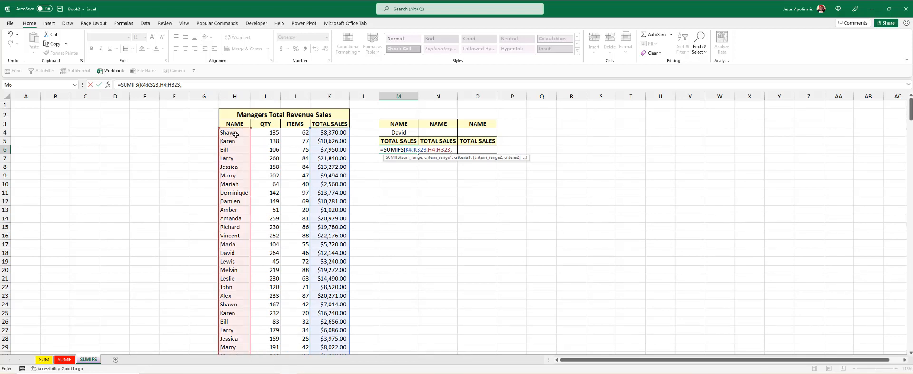
- Complete the SUMIFS formula in M6 with M4 as its only criteria and reselect the cell
click(411, 133)
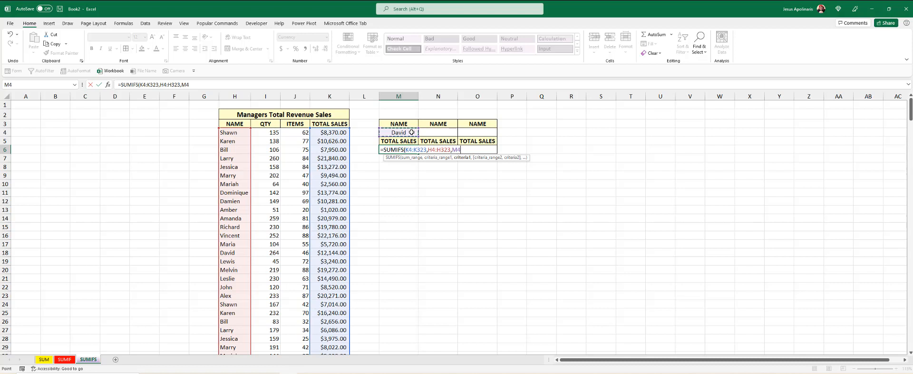
text(,)
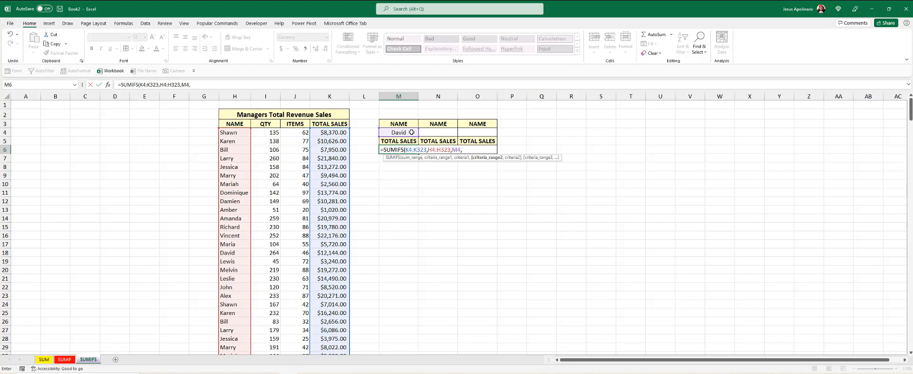
text(,)
key(BackSpace)
key(BackSpace)
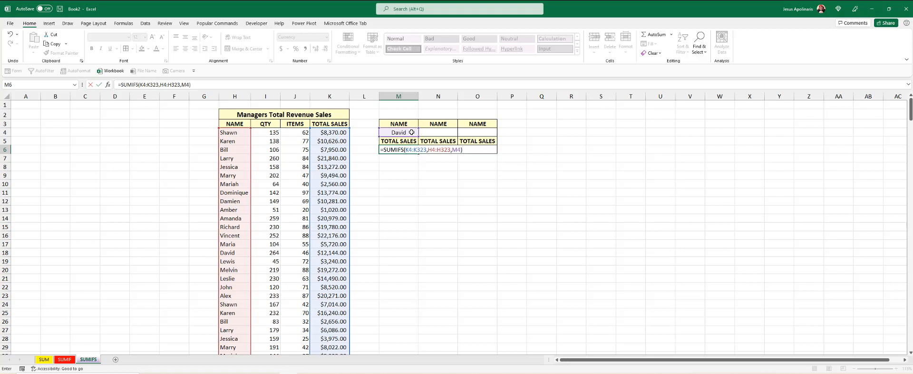
key(Return)
click(407, 149)
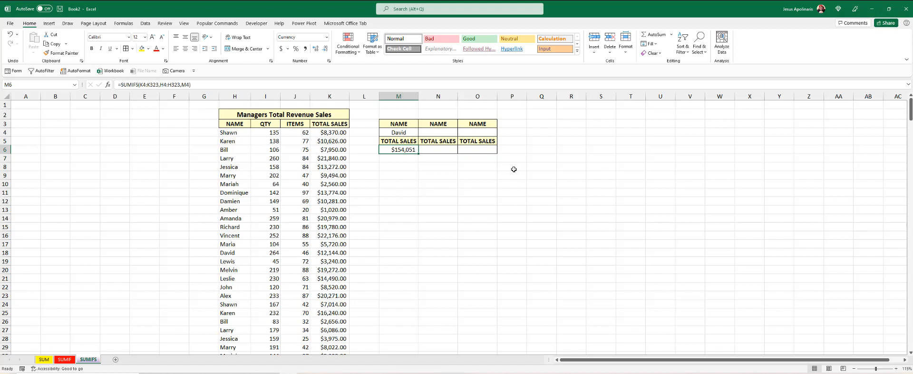
- Enter the manager name from H17 into cell N4 as the lookup name and go to N6
click(440, 132)
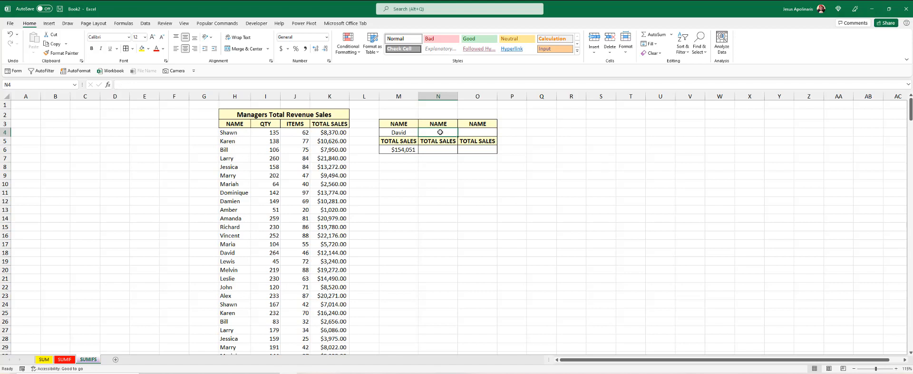
text(M)
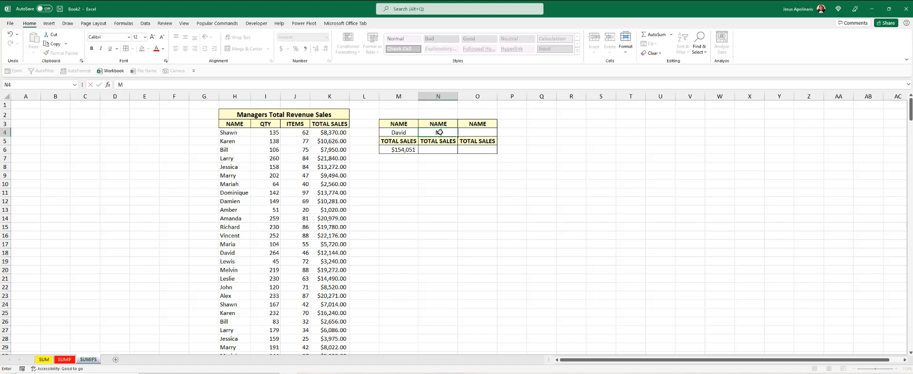
text(aria)
click(438, 149)
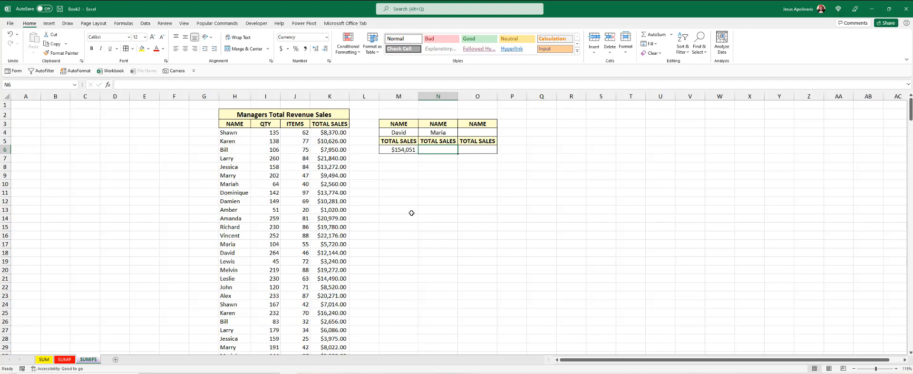
- Start a SUMIFS formula in N6 with the total sales column K4:K323 as its sum range
text(=sumifs)
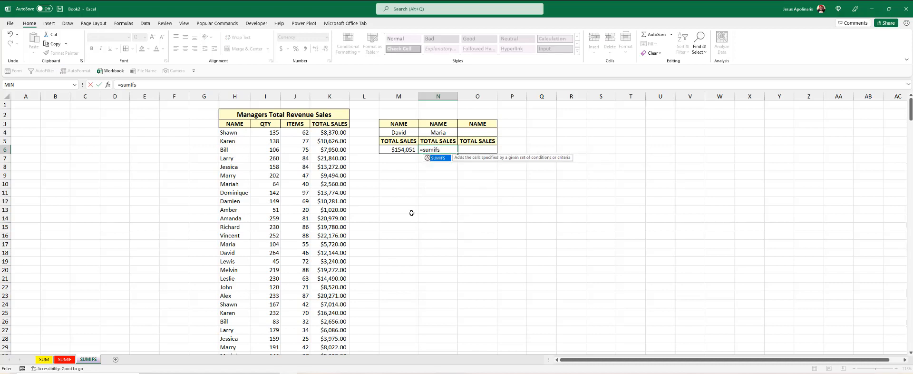
key(Tab)
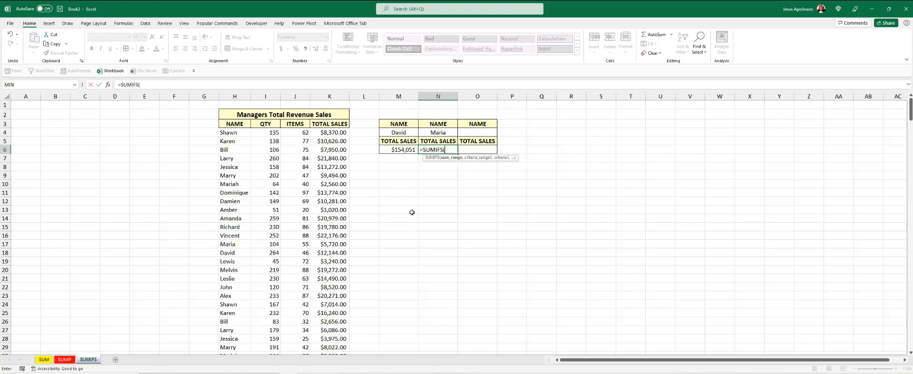
click(336, 134)
key(ctrl+shift+Down)
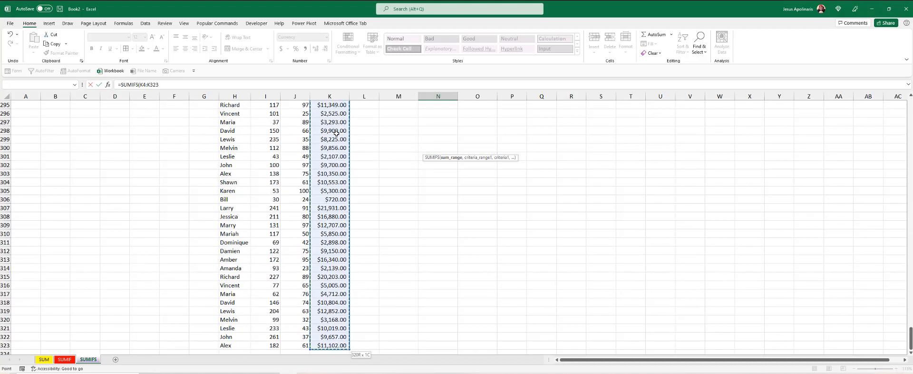
key(ctrl+BackSpace)
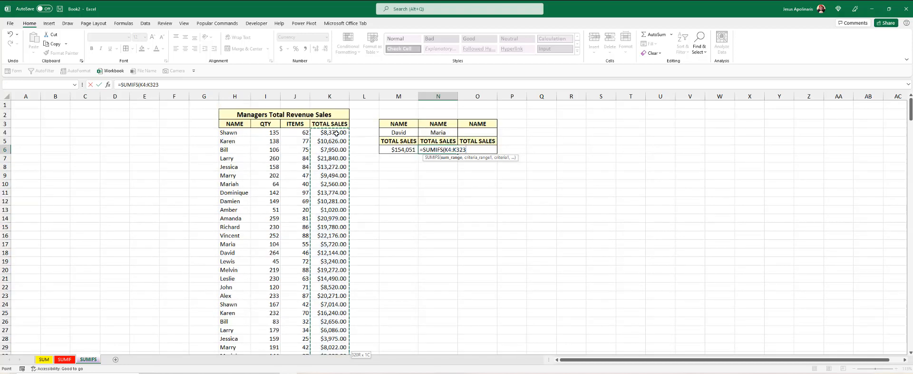
text(,)
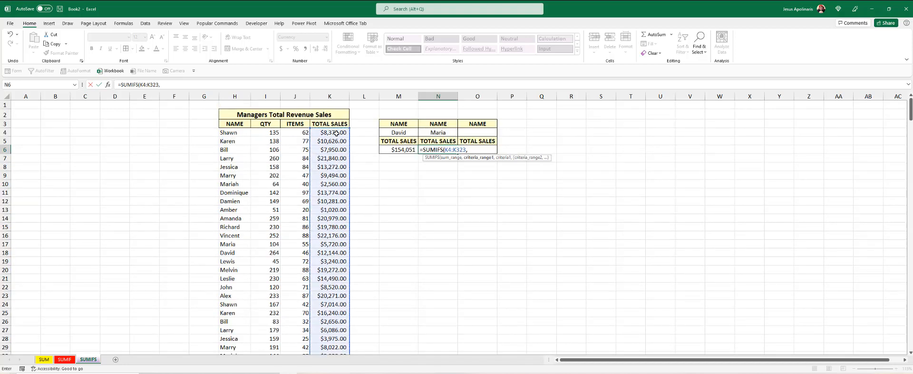
- Complete the SUMIFS formula in N6 with H4:H323 as the criteria range and N4 as the criteria
click(229, 133)
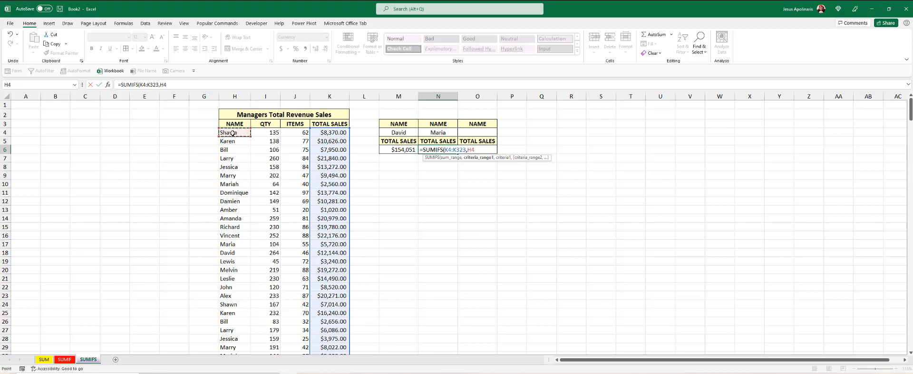
key(ctrl+shift+Down)
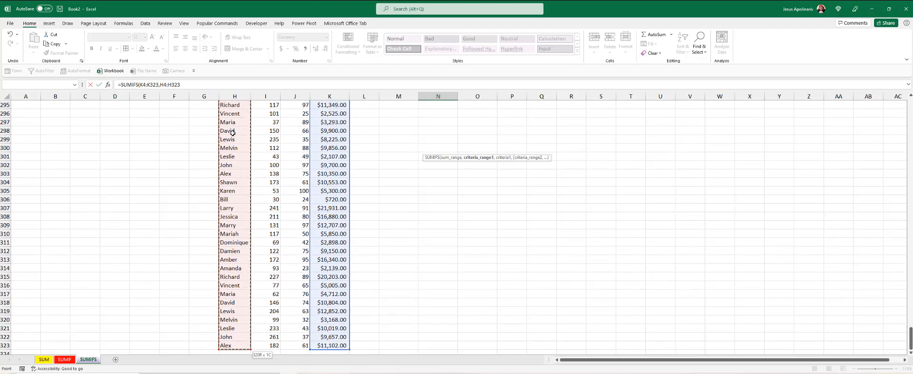
key(ctrl+BackSpace)
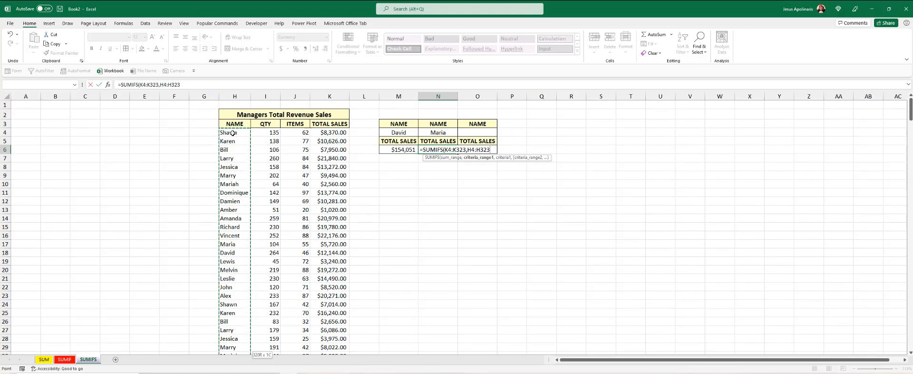
text(,)
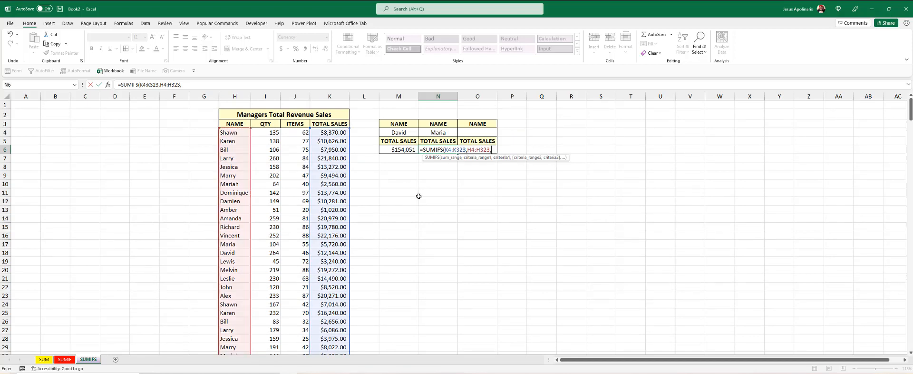
click(442, 132)
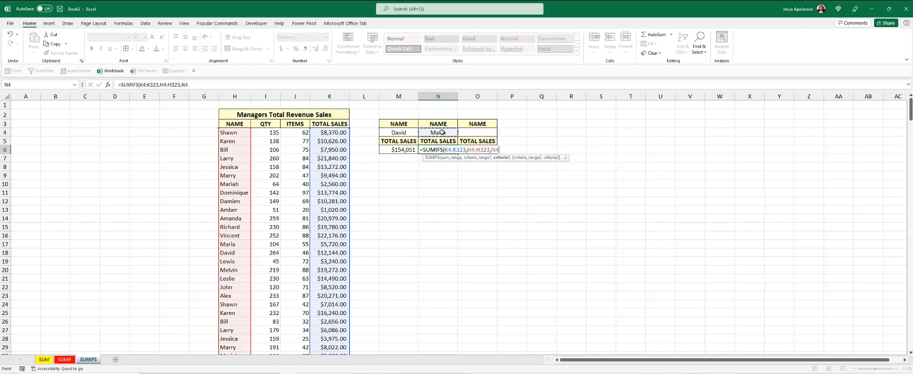
text())
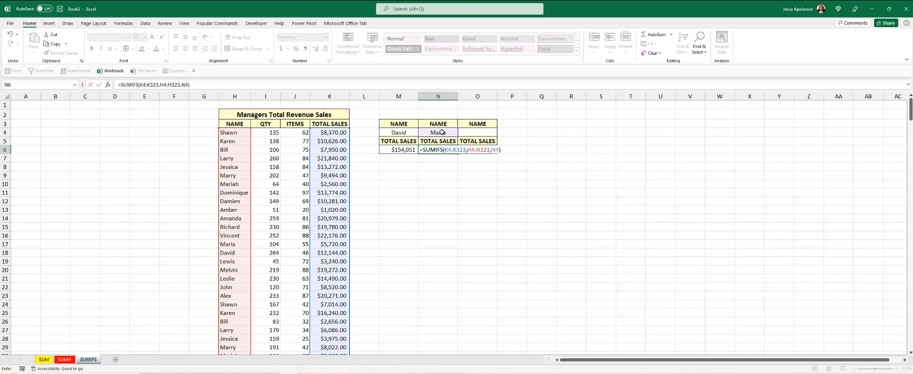
key(ctrl+Return)
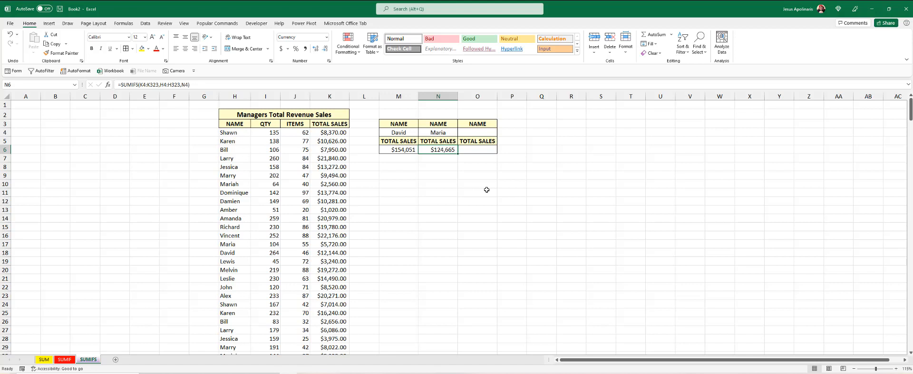
click(480, 150)
click(477, 129)
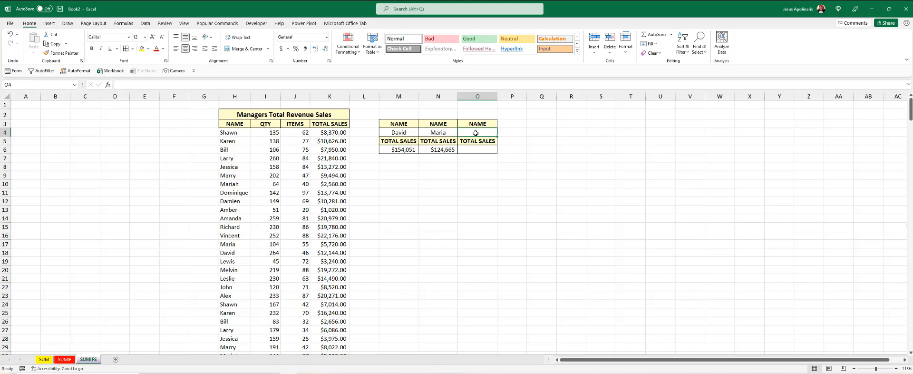
text(Ka)
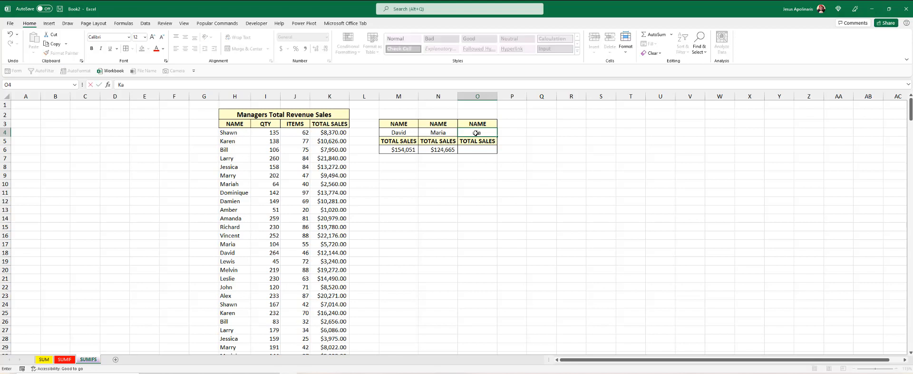
text(ren)
key(Return)
key(Return)
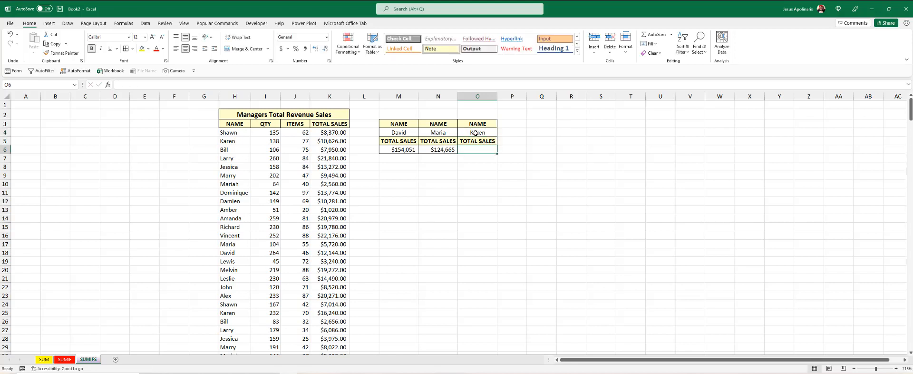
click(477, 134)
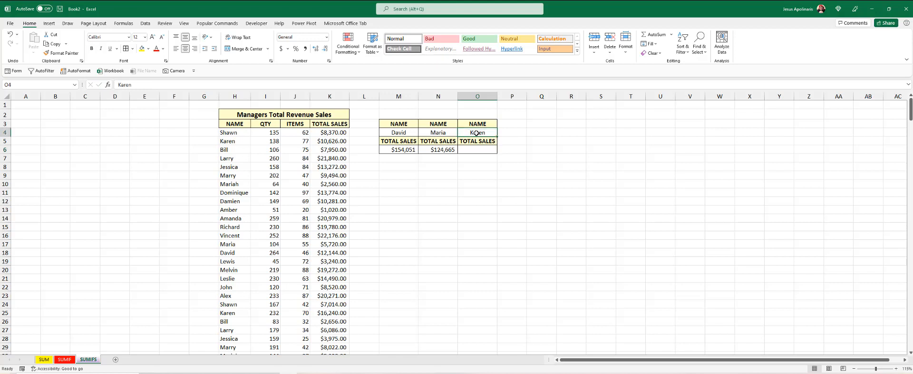
key(Delete)
- Open the data validation settings for cell O4 and allow List values with an in-cell dropdown
click(146, 24)
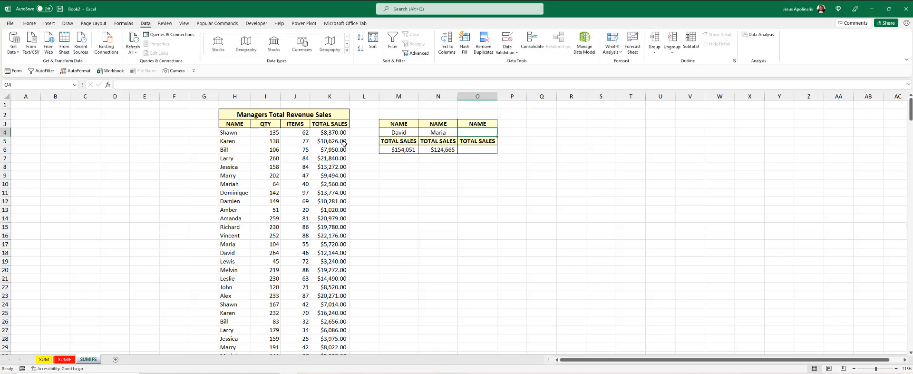
click(517, 52)
click(520, 62)
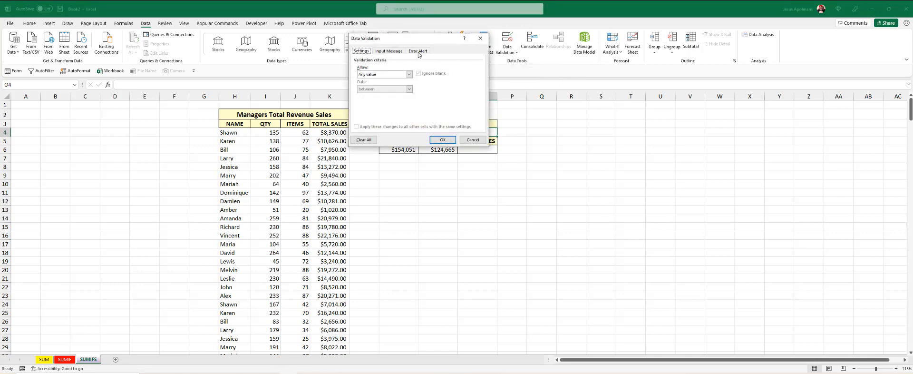
drag(399, 44, 579, 45)
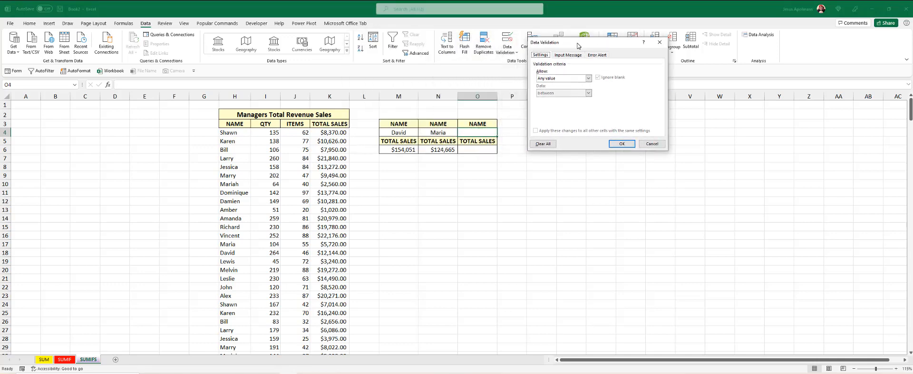
click(583, 79)
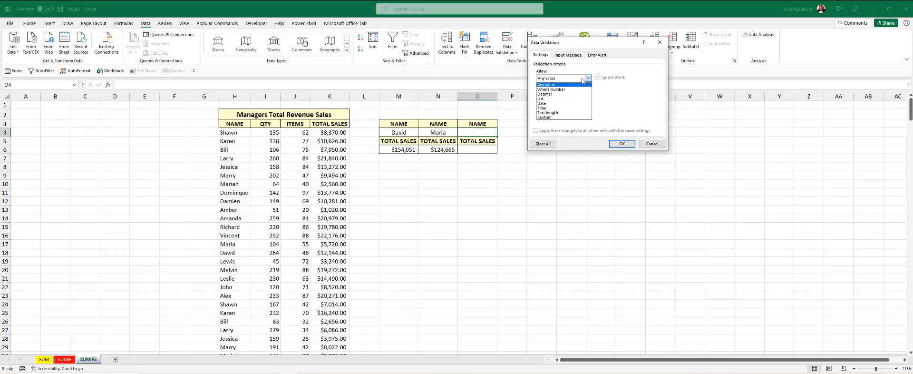
click(568, 102)
click(567, 106)
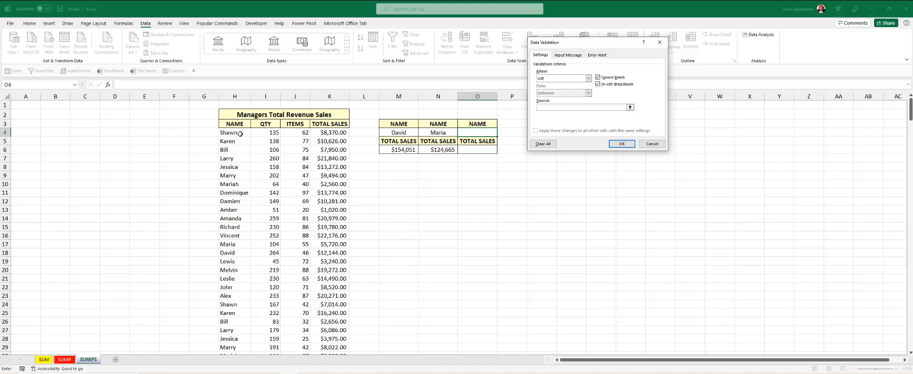
- Apply the validation list to O4 with the manager names in H4:H23 as its source and open the cell's dropdown
drag(240, 133, 245, 290)
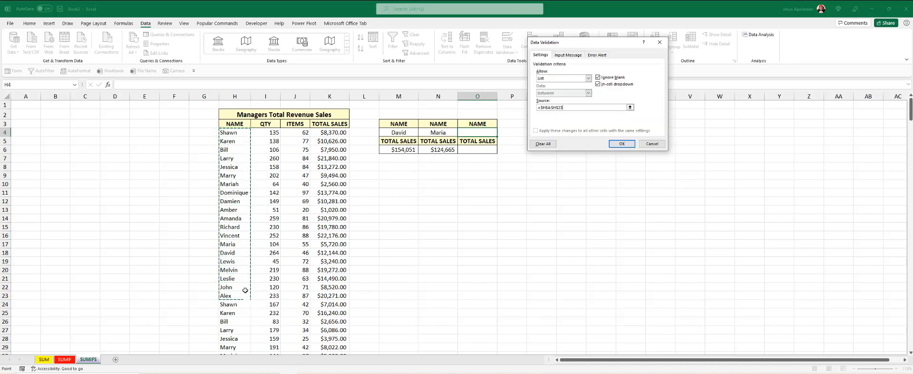
click(628, 147)
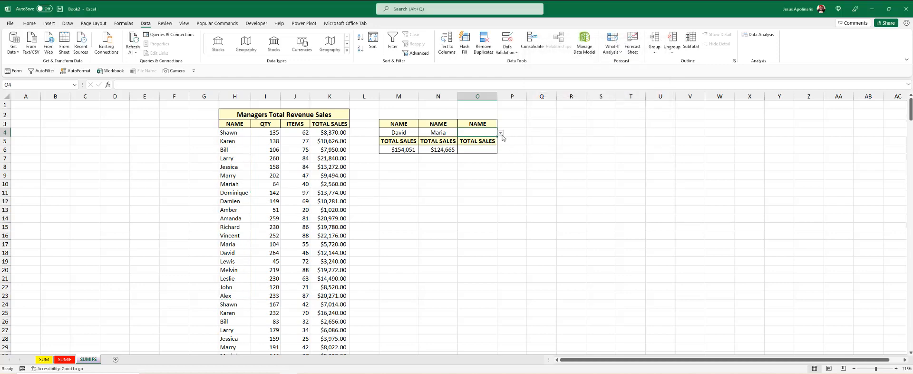
click(501, 134)
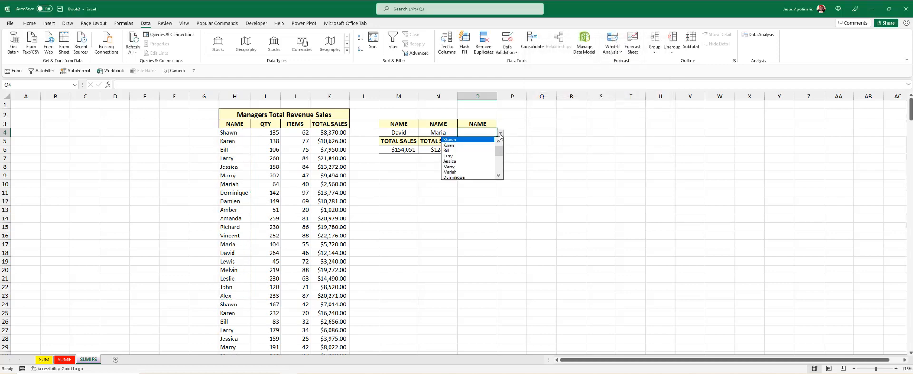
- Choose the fourth manager from the O4 dropdown and start a SUMIFS formula in O6 with K4:K323 as the sum range
click(468, 156)
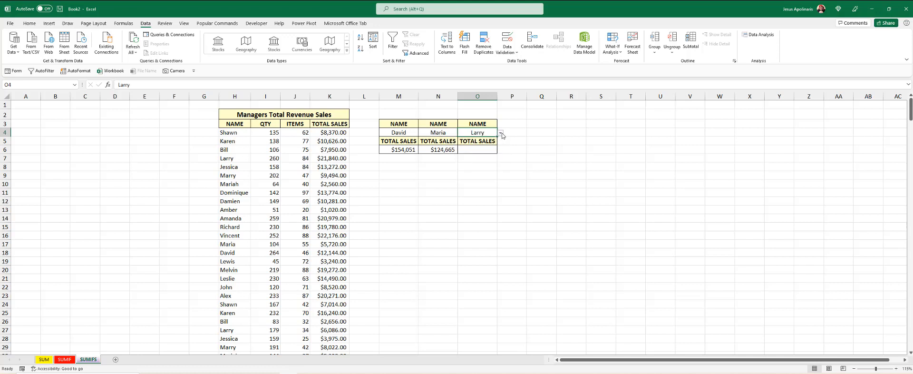
click(480, 150)
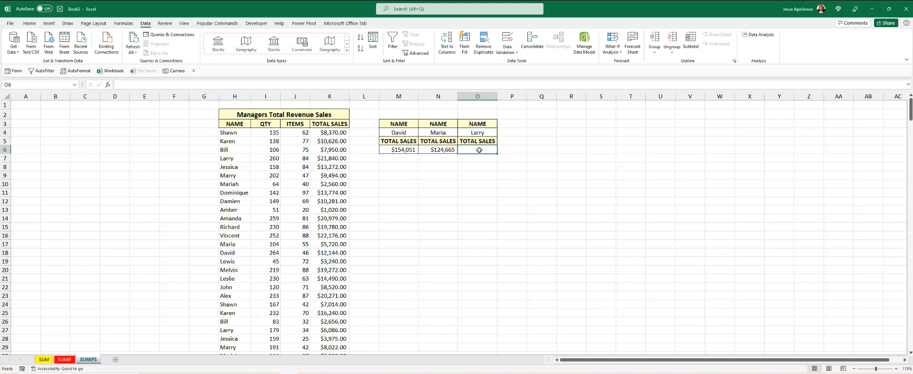
text(=)
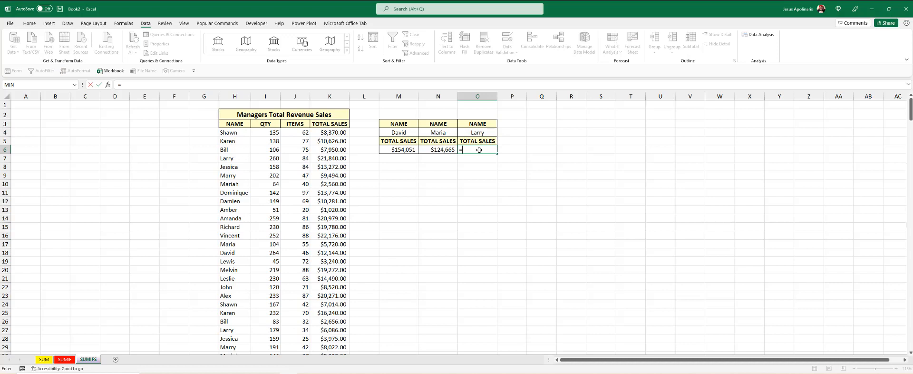
text(sumifs)
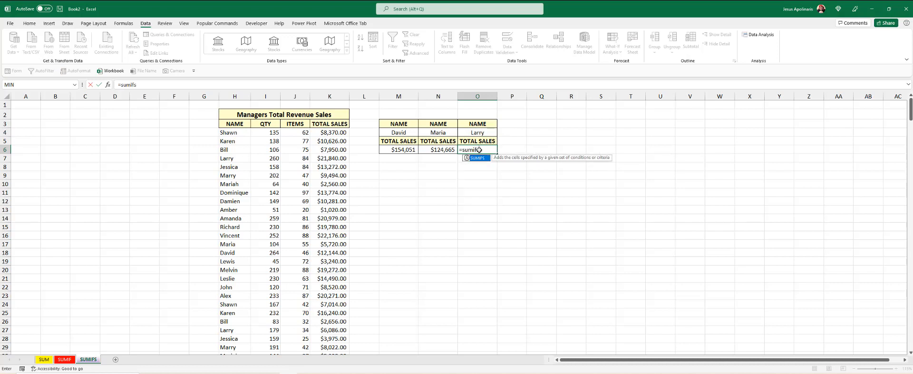
key(Tab)
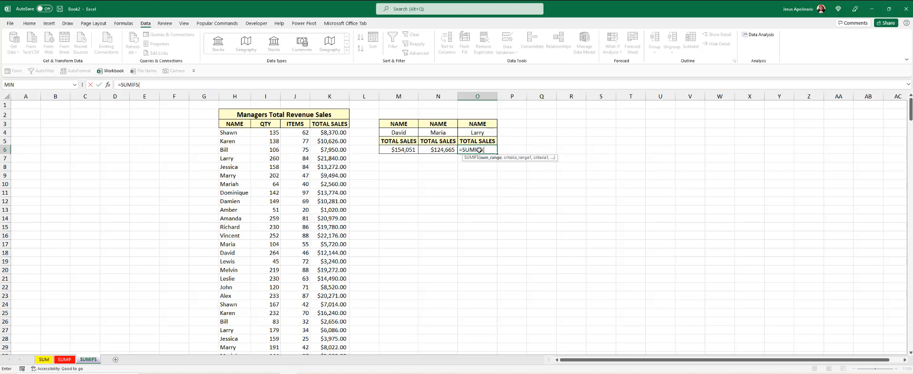
click(323, 131)
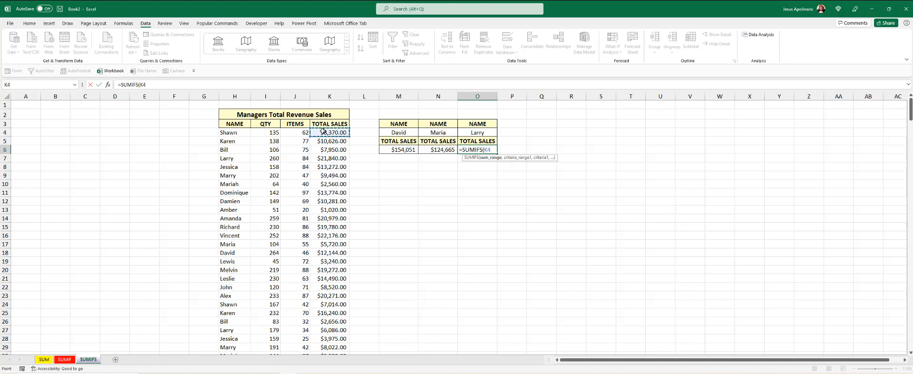
key(ctrl+shift+Down)
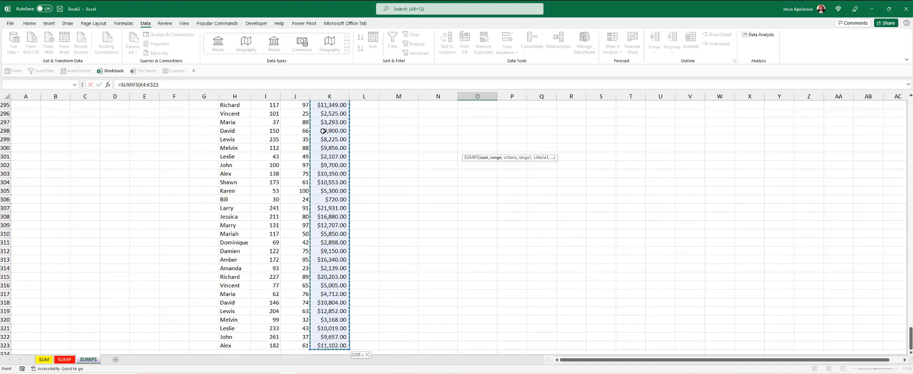
key(ctrl+BackSpace)
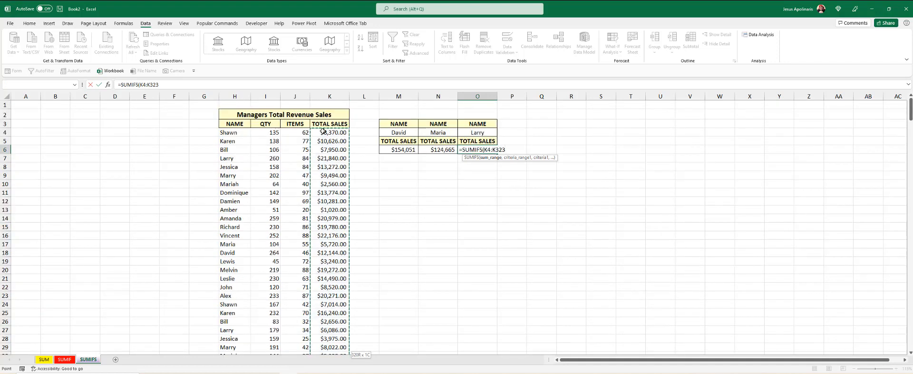
text(,)
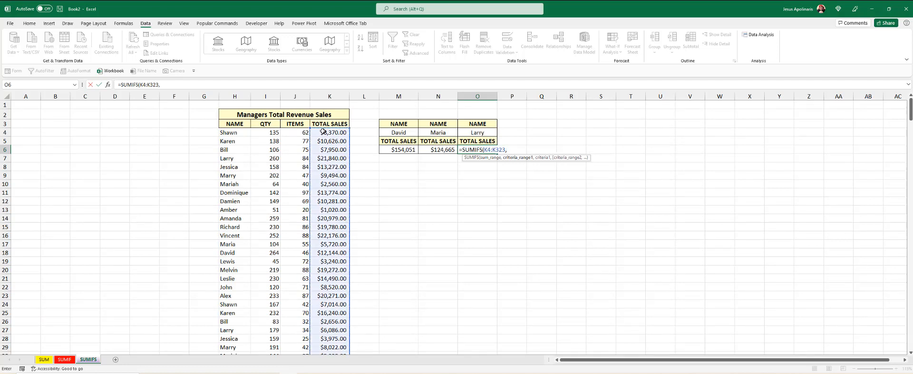
- Complete the SUMIFS formula in O6 with H4:H323 as the criteria range and dropdown cell O4 as the criteria
click(230, 133)
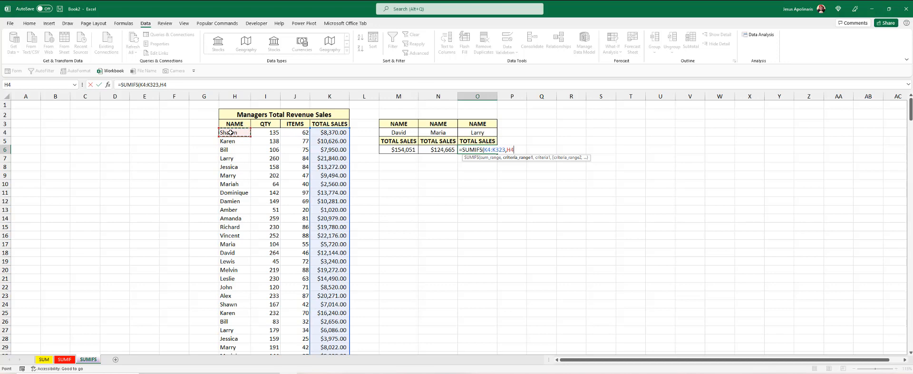
key(ctrl+shift+Down)
key(ctrl+BackSpace)
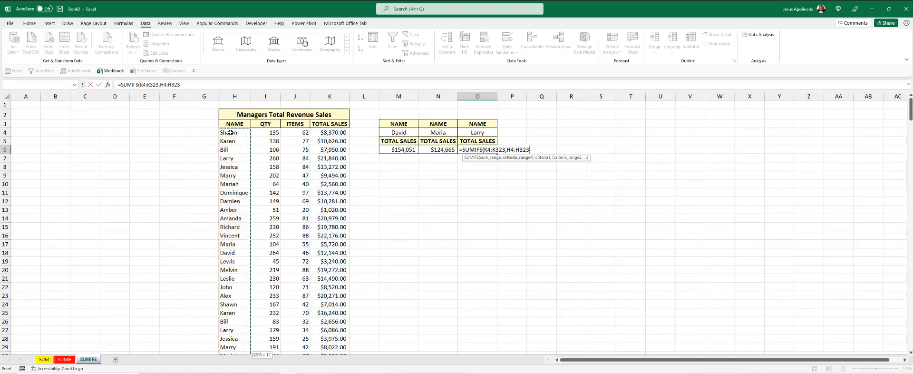
text(,)
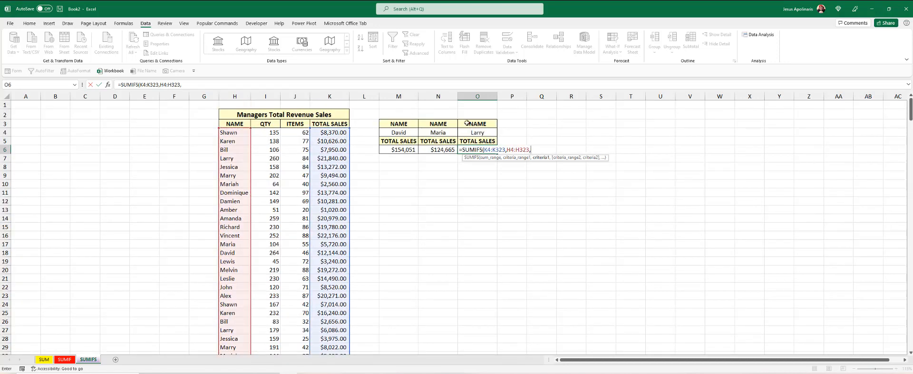
click(479, 132)
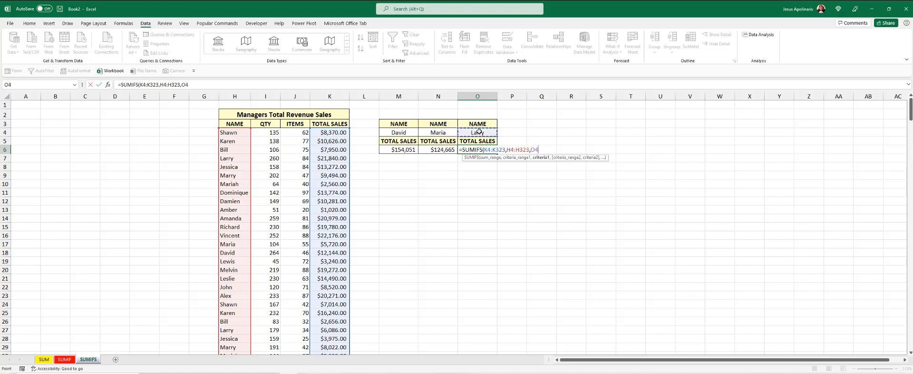
text())
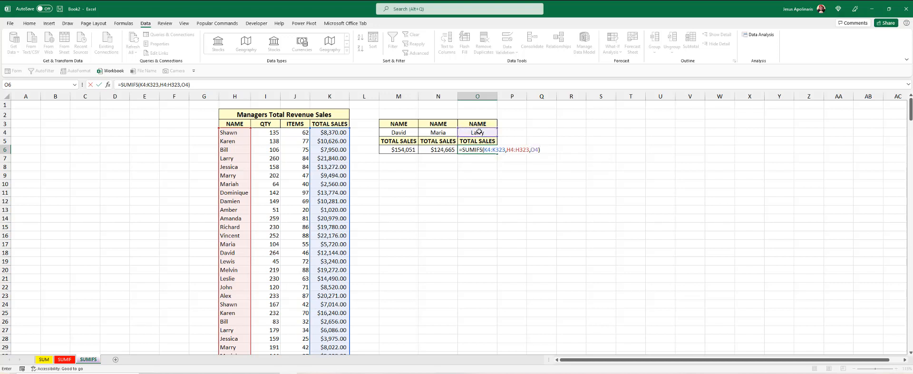
key(Return)
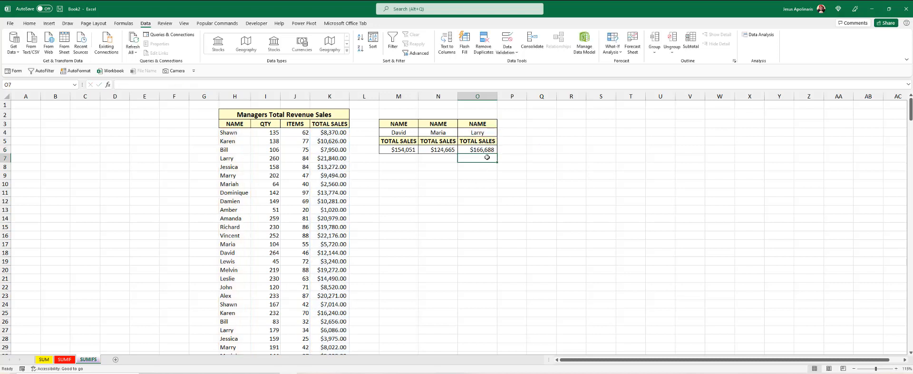
click(489, 151)
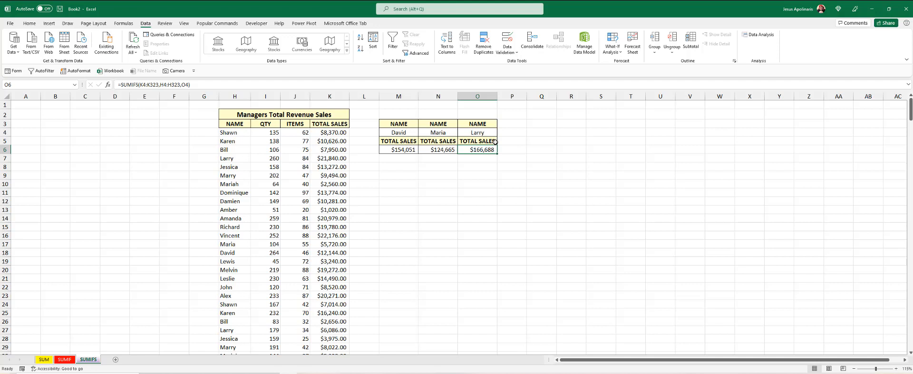
- Test the O6 total by choosing the managers listed in H19 and H21 from the O4 dropdown
click(479, 133)
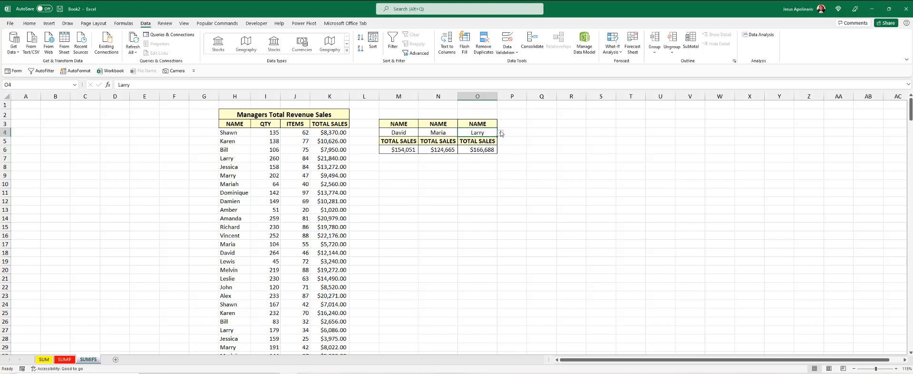
click(501, 134)
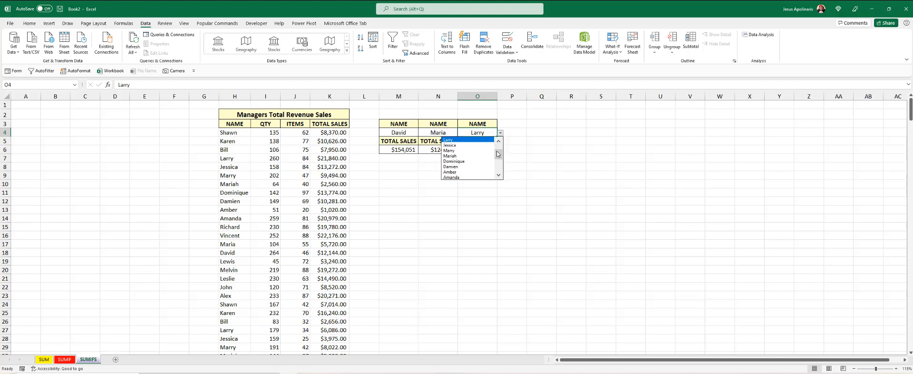
drag(498, 155, 500, 165)
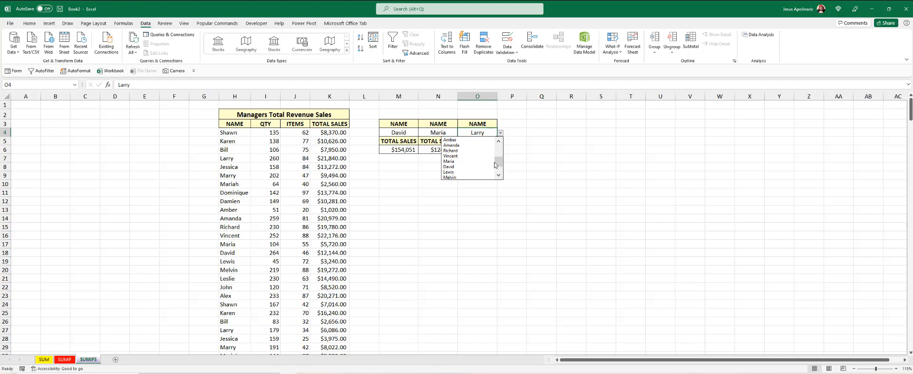
click(464, 173)
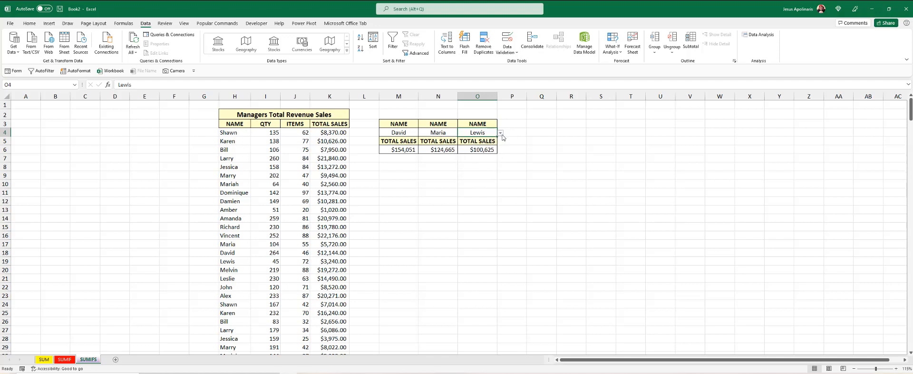
click(500, 133)
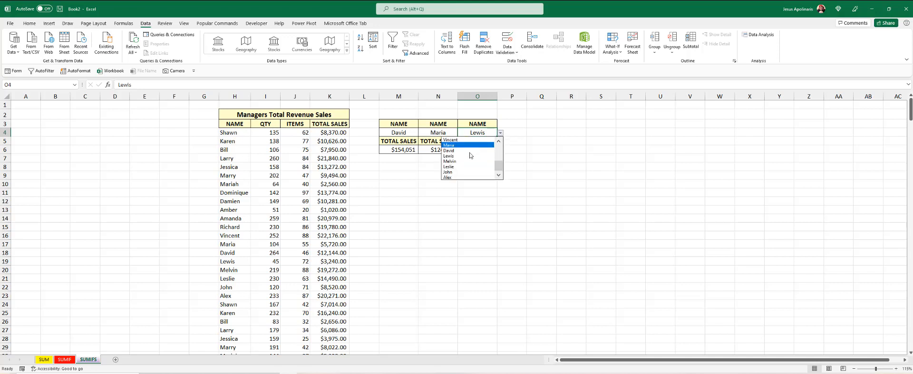
click(458, 167)
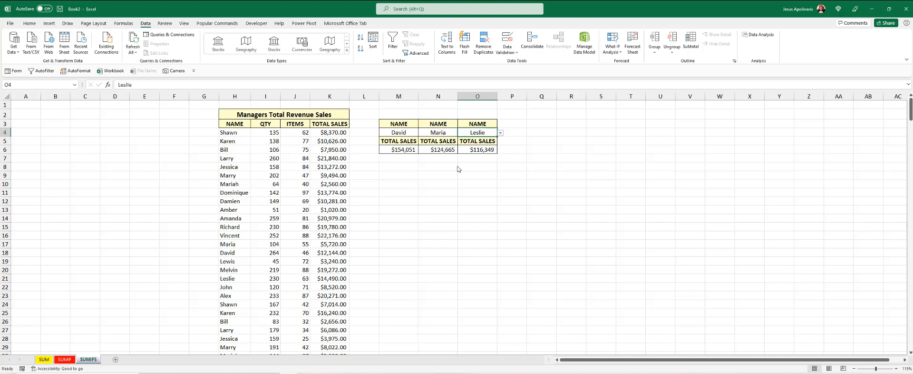
- Test the O6 total by choosing the managers listed in H4 and H11 from the O4 dropdown
click(500, 133)
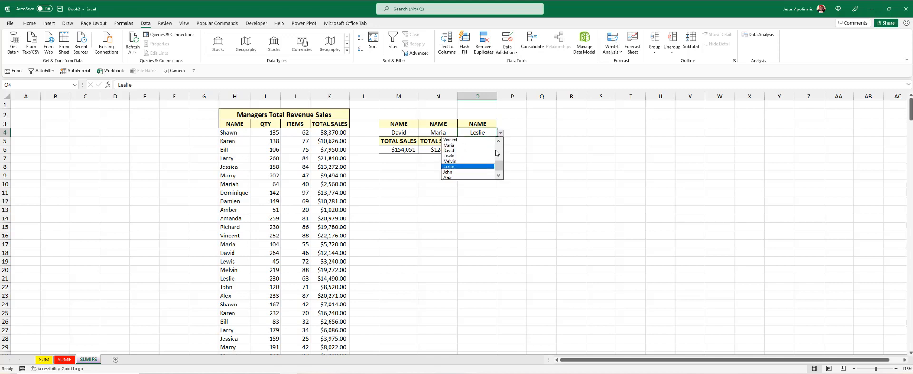
drag(500, 168, 500, 155)
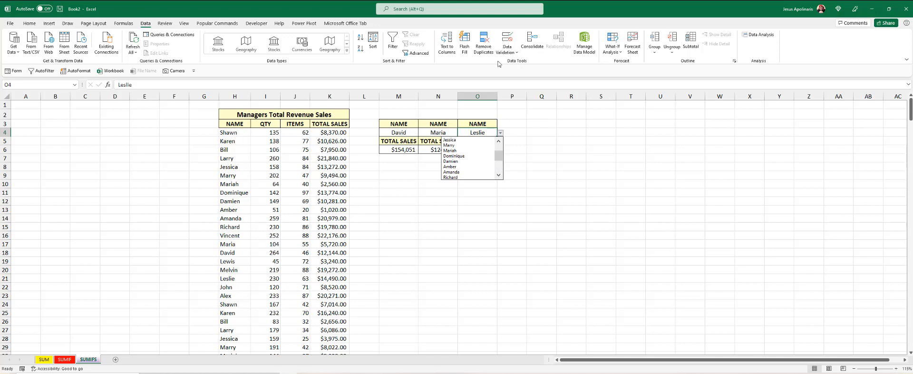
scroll(493, 151, up, 2)
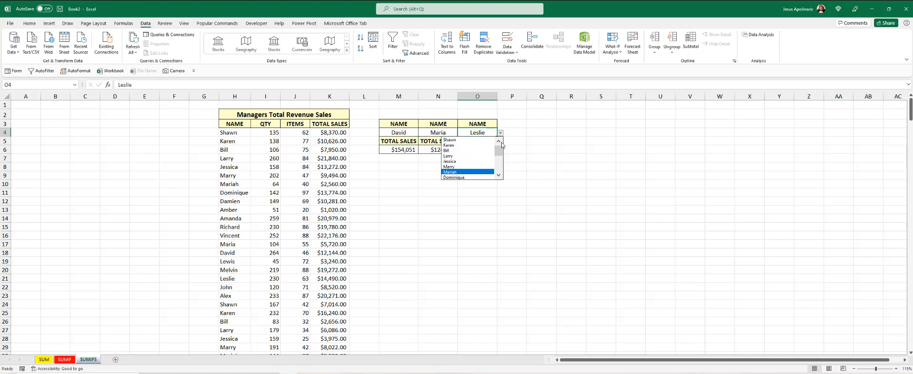
click(469, 140)
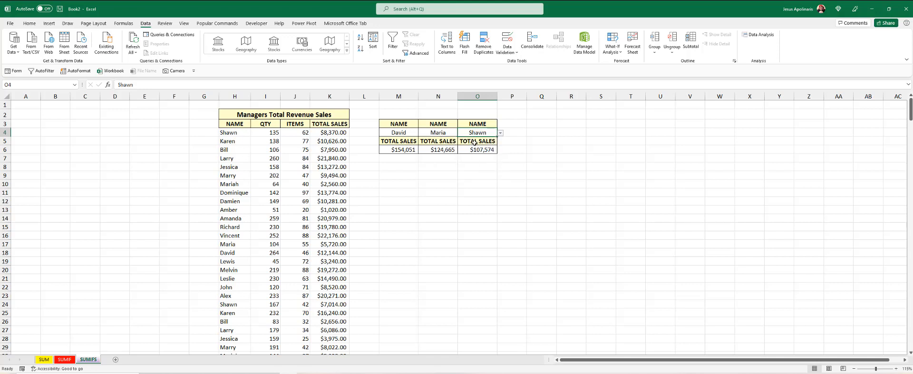
click(501, 135)
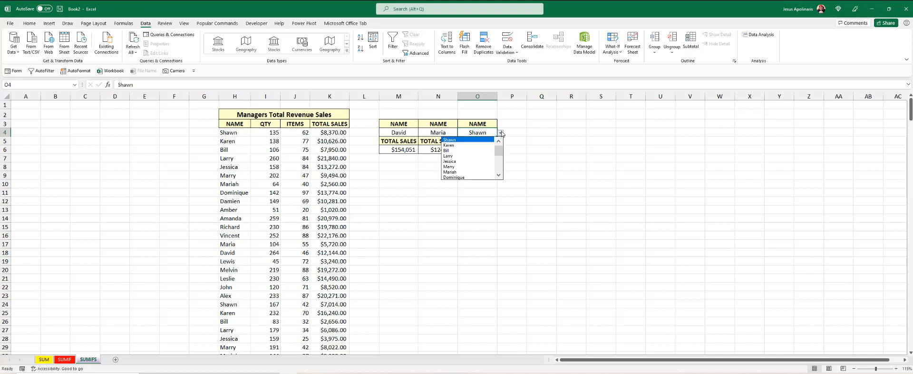
click(473, 178)
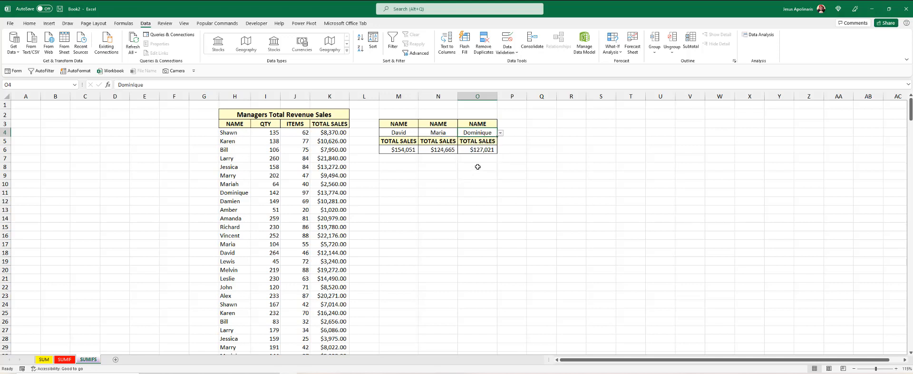
- Set O4 to the last manager in its dropdown list, the one from H23
click(501, 135)
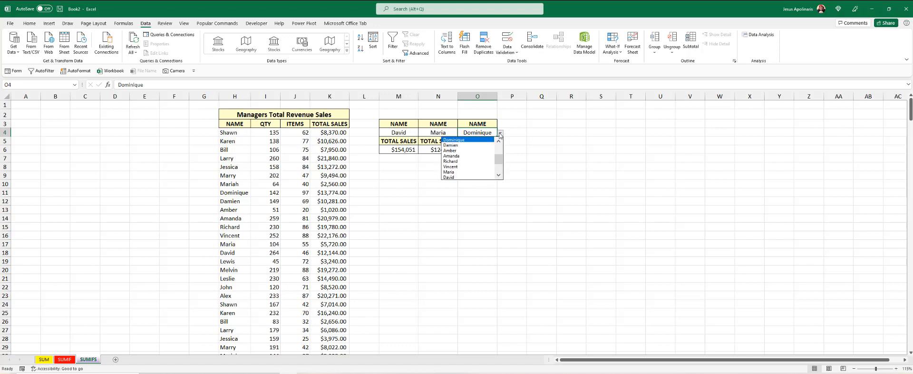
click(499, 176)
click(499, 176)
click(499, 176)
click(499, 176)
click(499, 176)
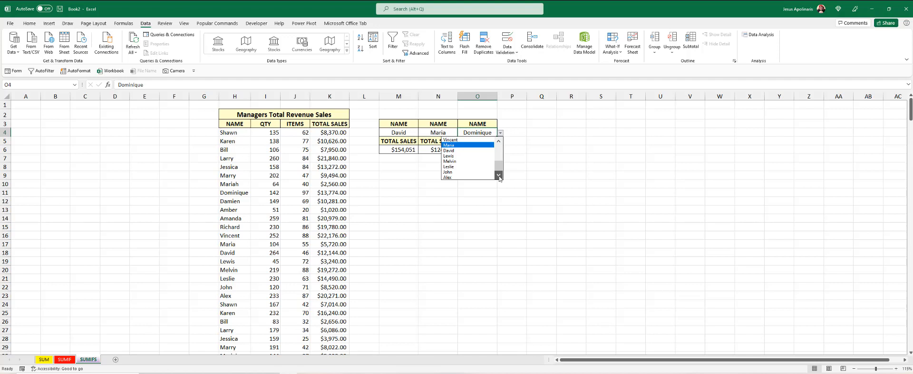
click(456, 177)
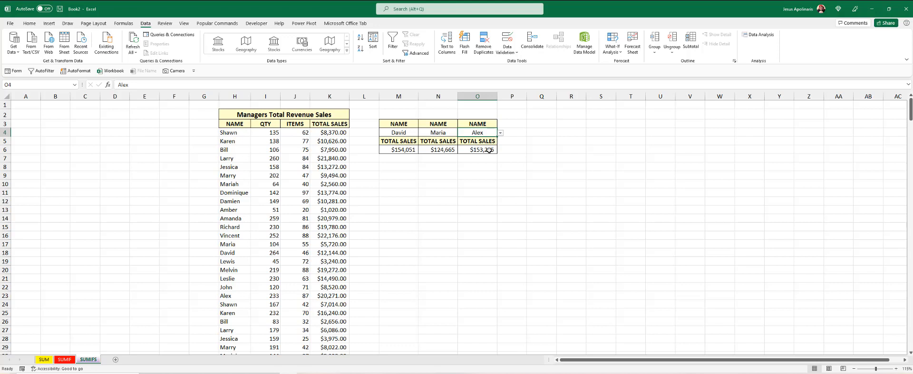
click(501, 133)
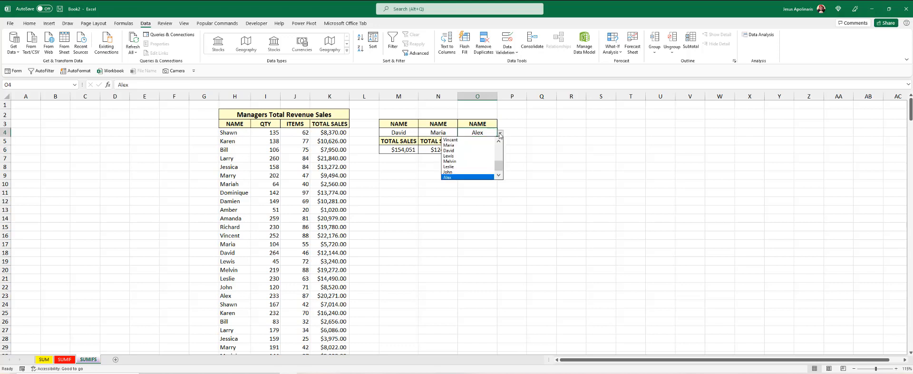
click(500, 135)
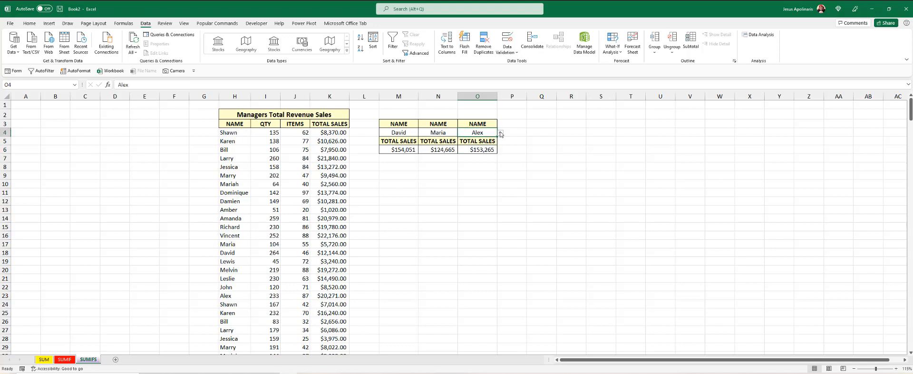
click(484, 150)
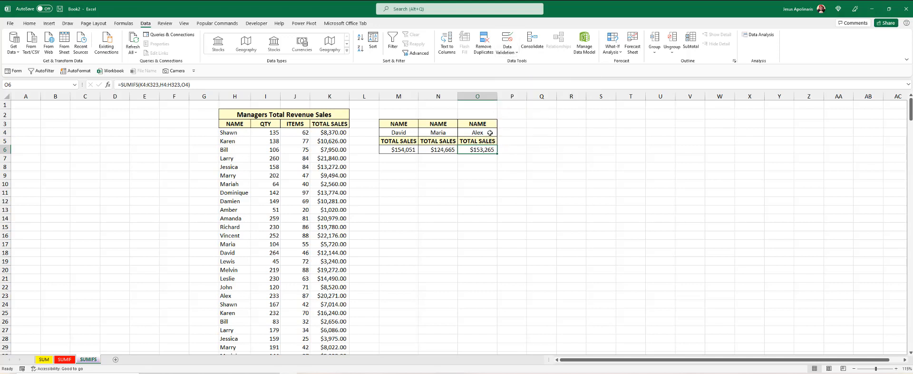
click(31, 23)
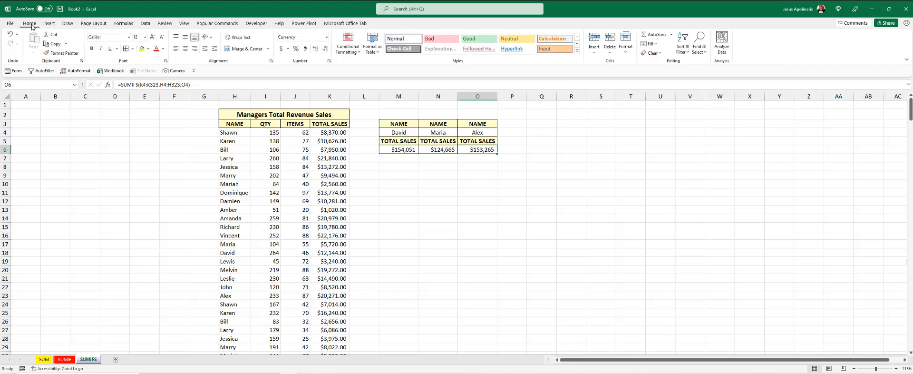
click(510, 192)
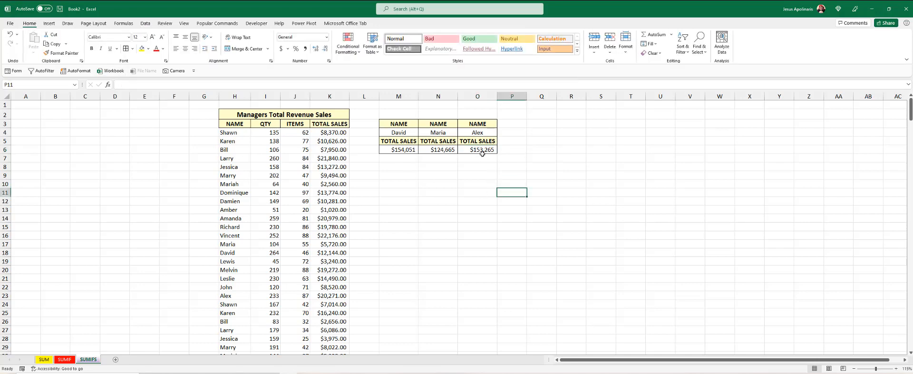
click(483, 151)
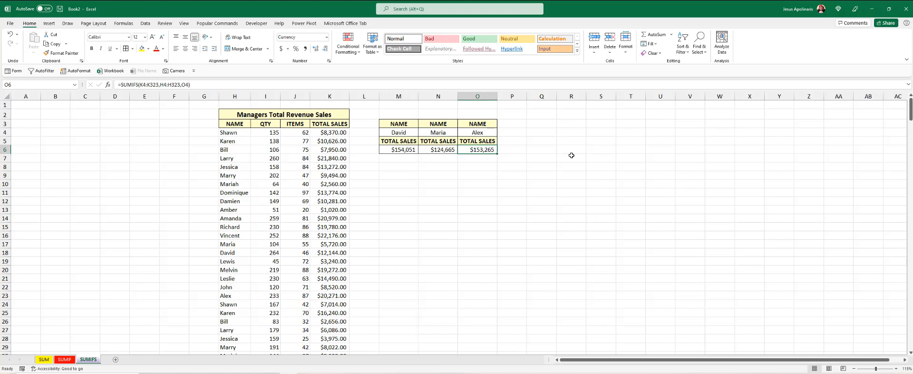